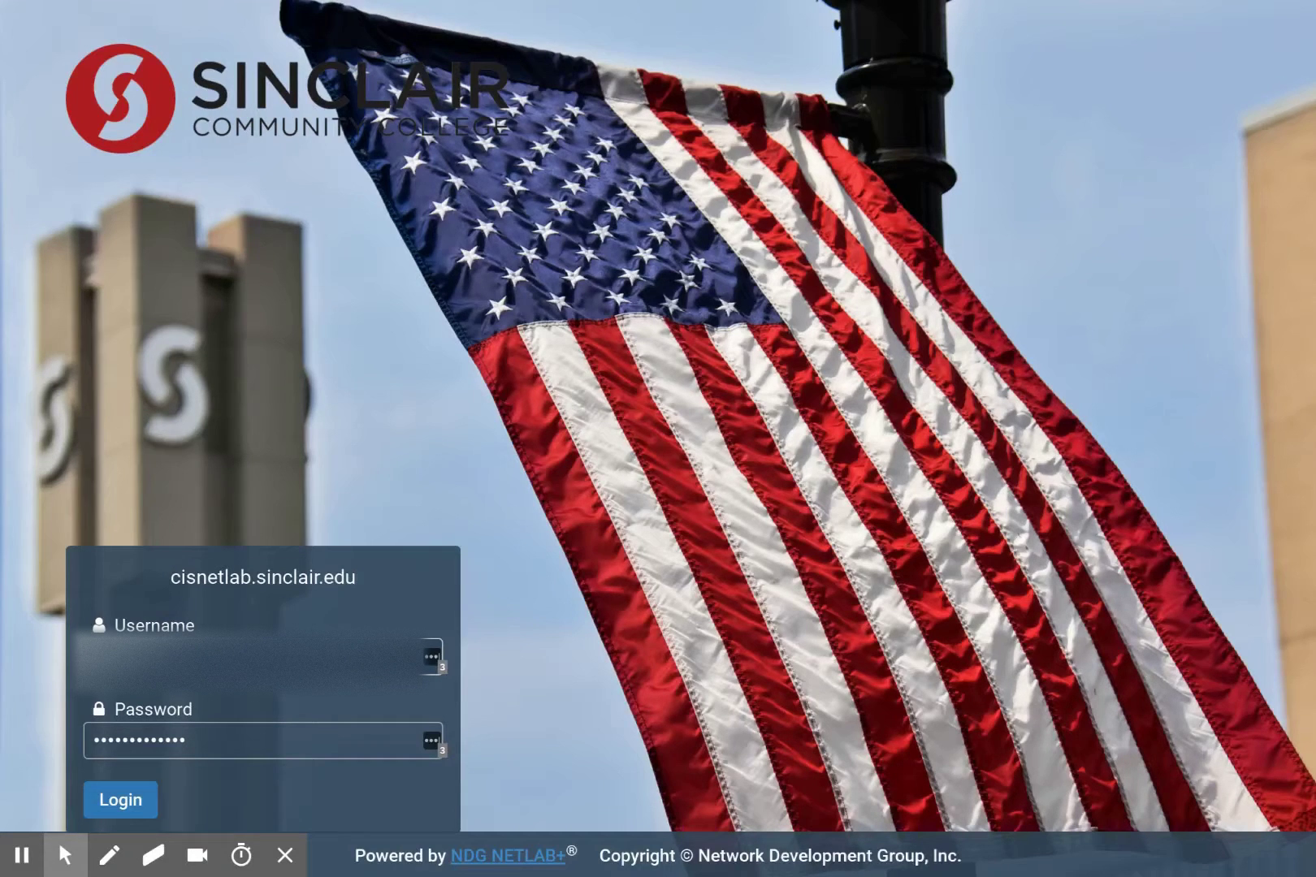
Submit the account username and password on the Sinclair NETLAB+ login page
left_click(123, 796)
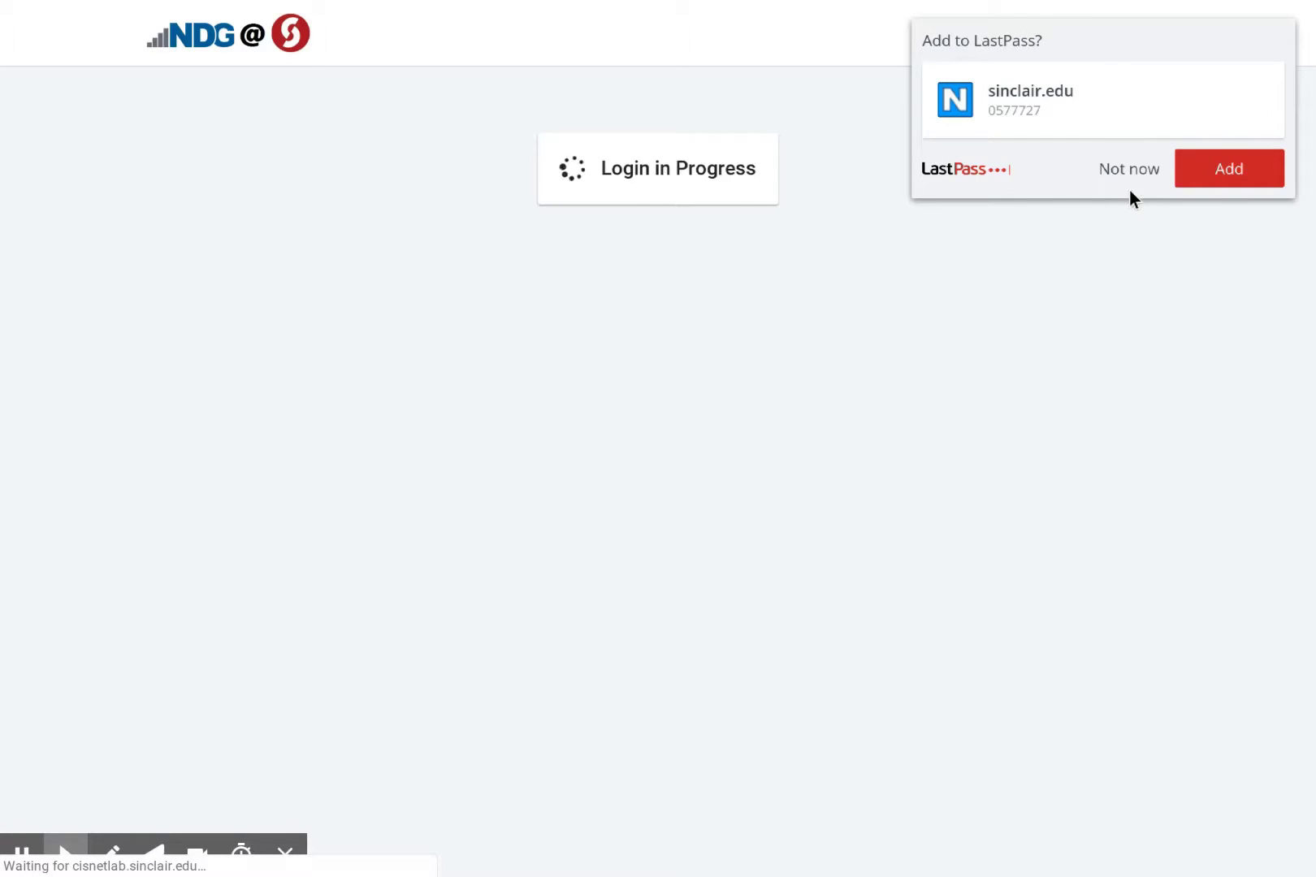
Dismiss the password-manager save prompt and choose New Lab Reservation > Schedule Lab for Myself
left_click(1129, 168)
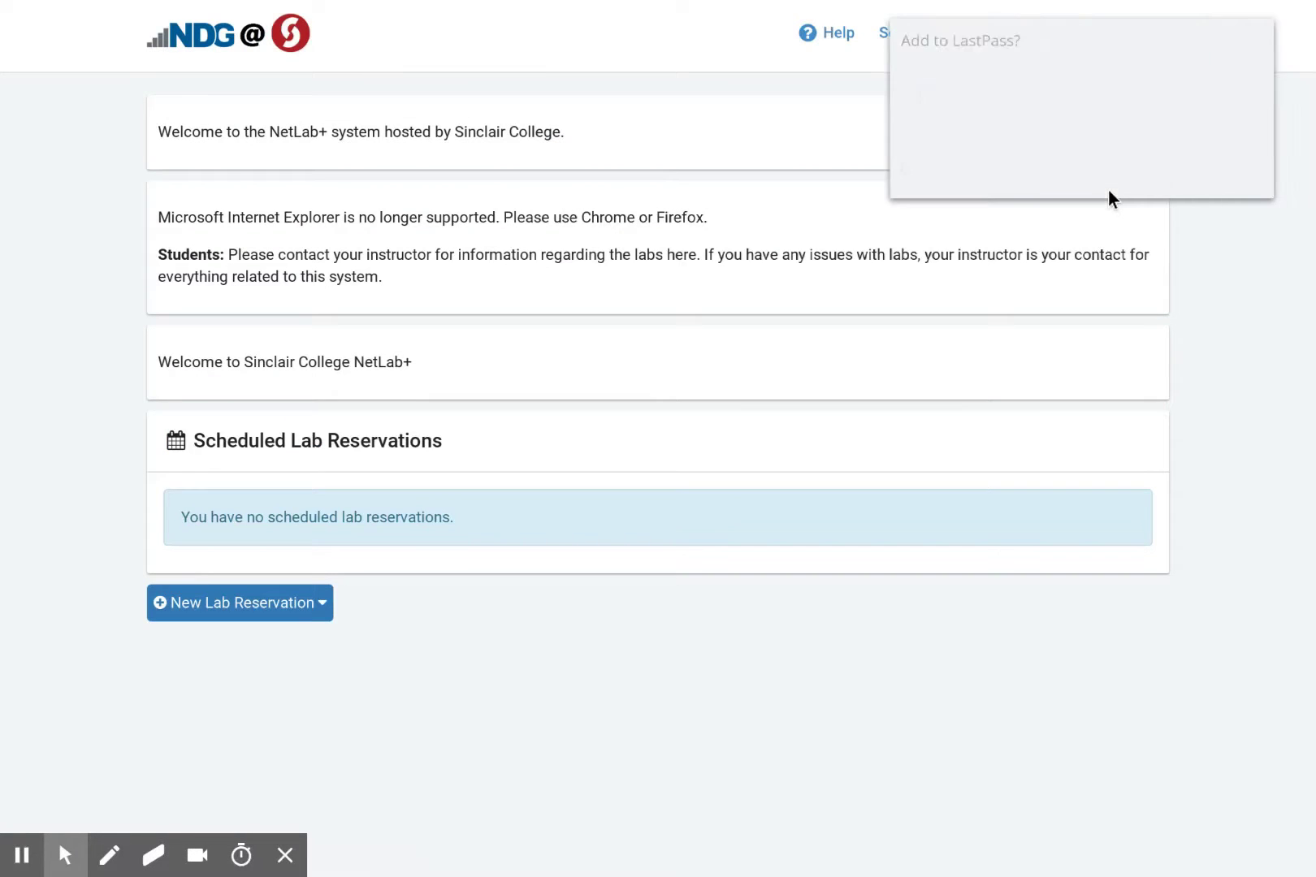
left_click(1104, 171)
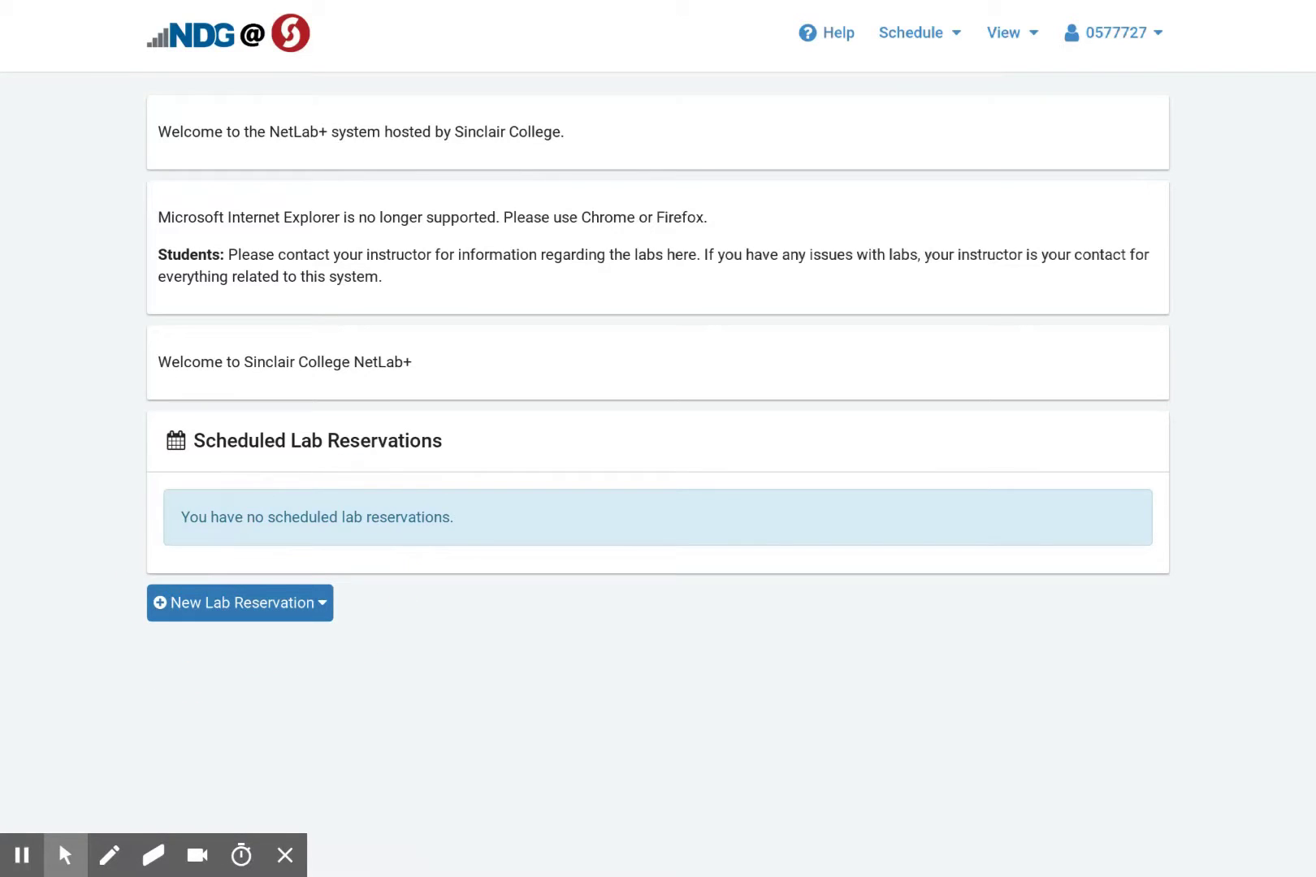
left_click(302, 611)
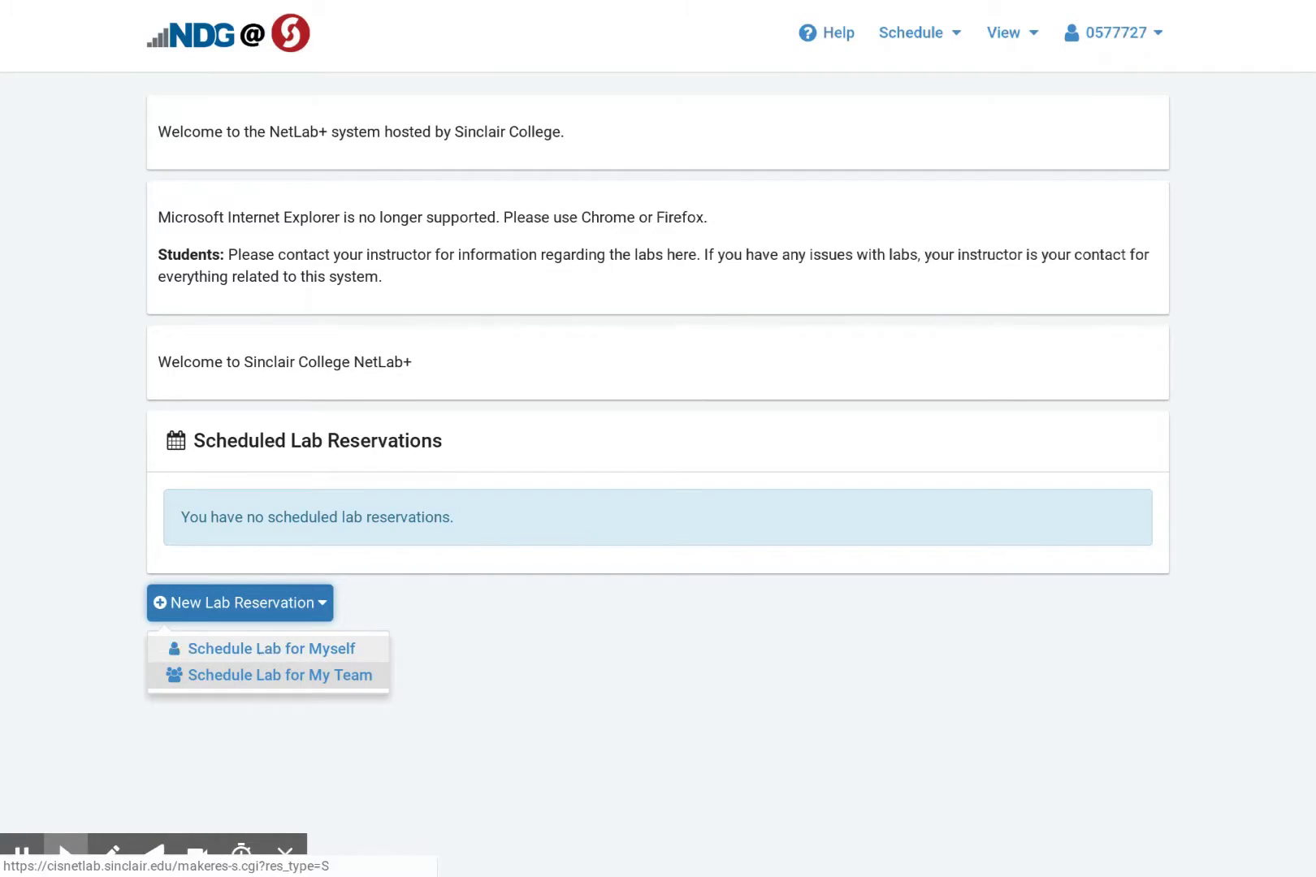
left_click(246, 649)
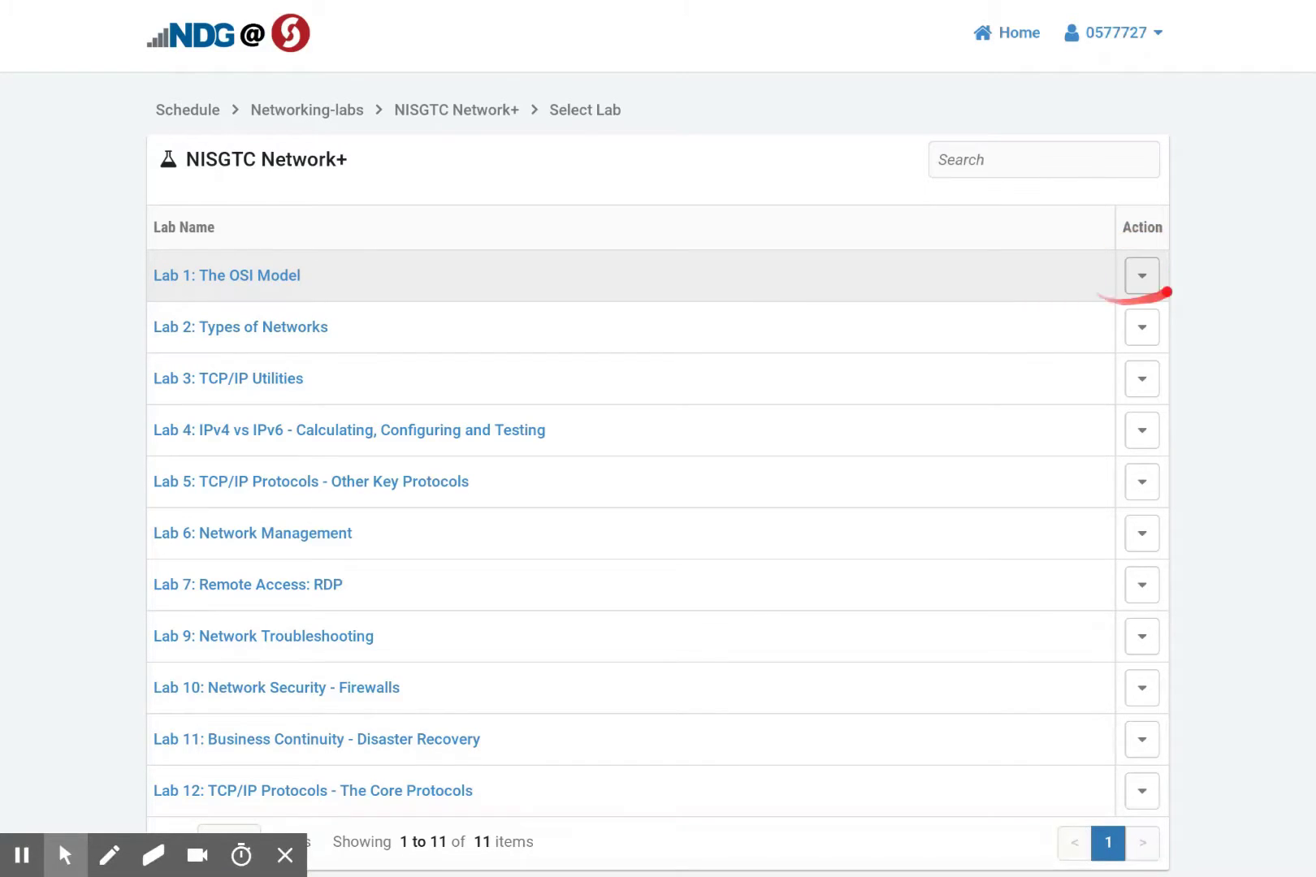
left_click(1133, 272)
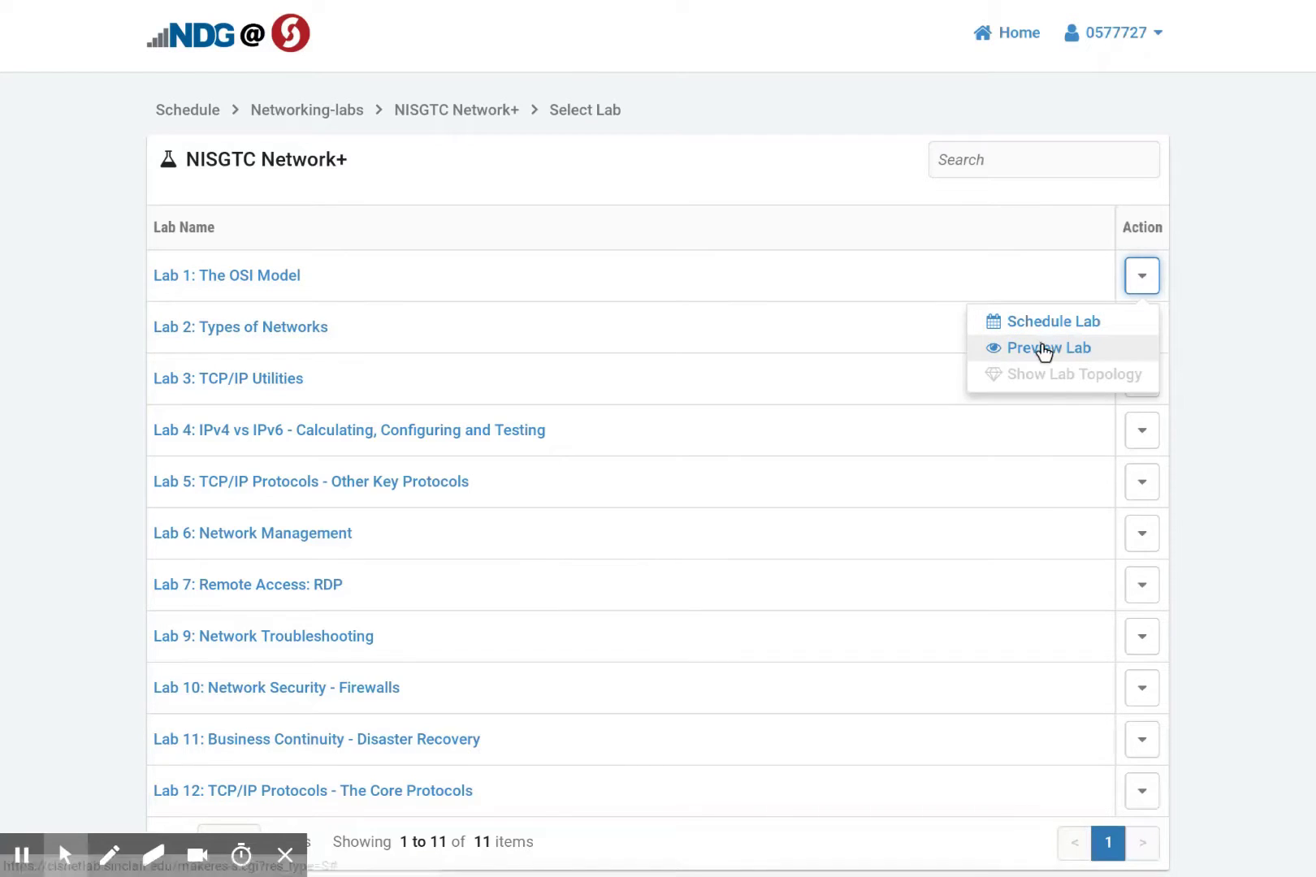
left_click(1047, 347)
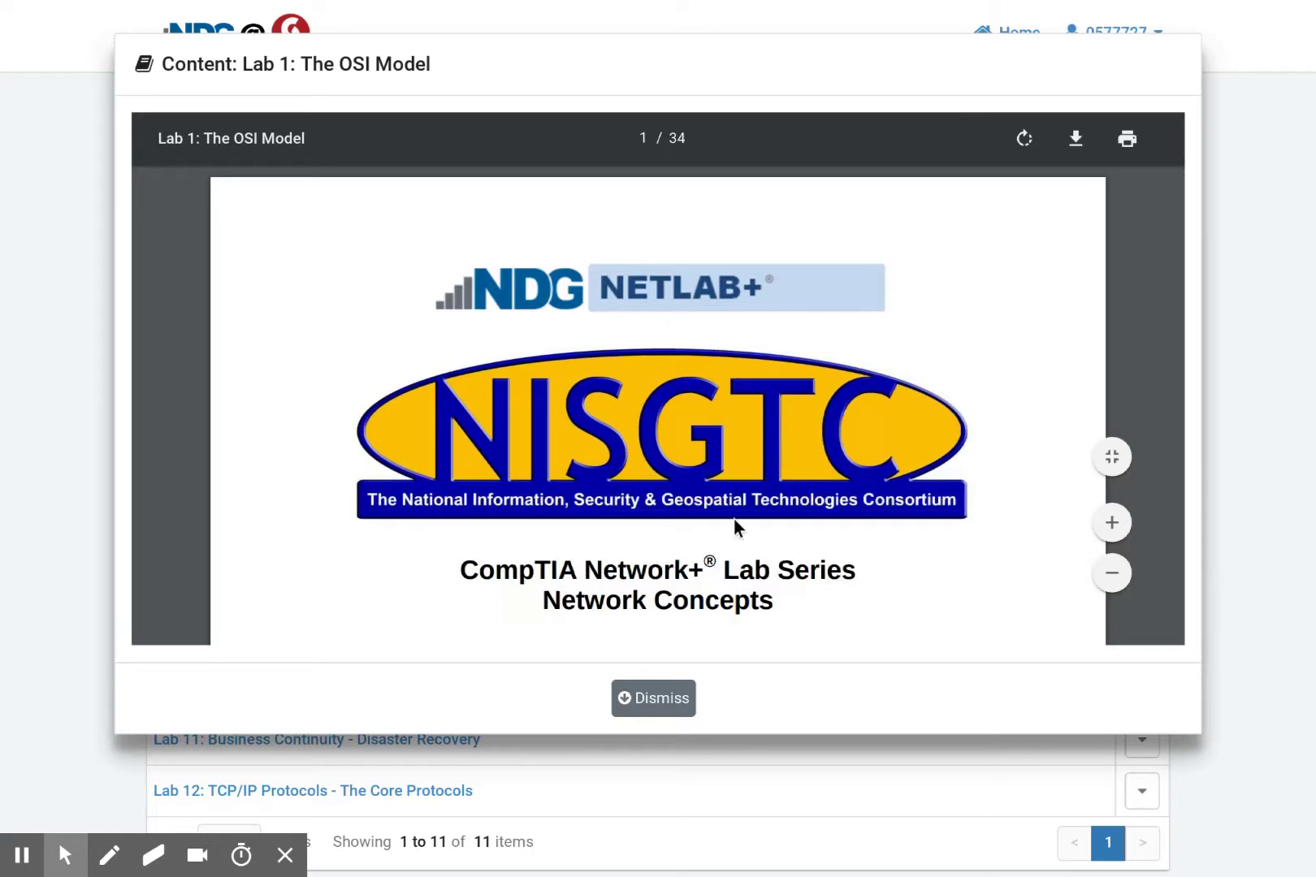
left_click(666, 695)
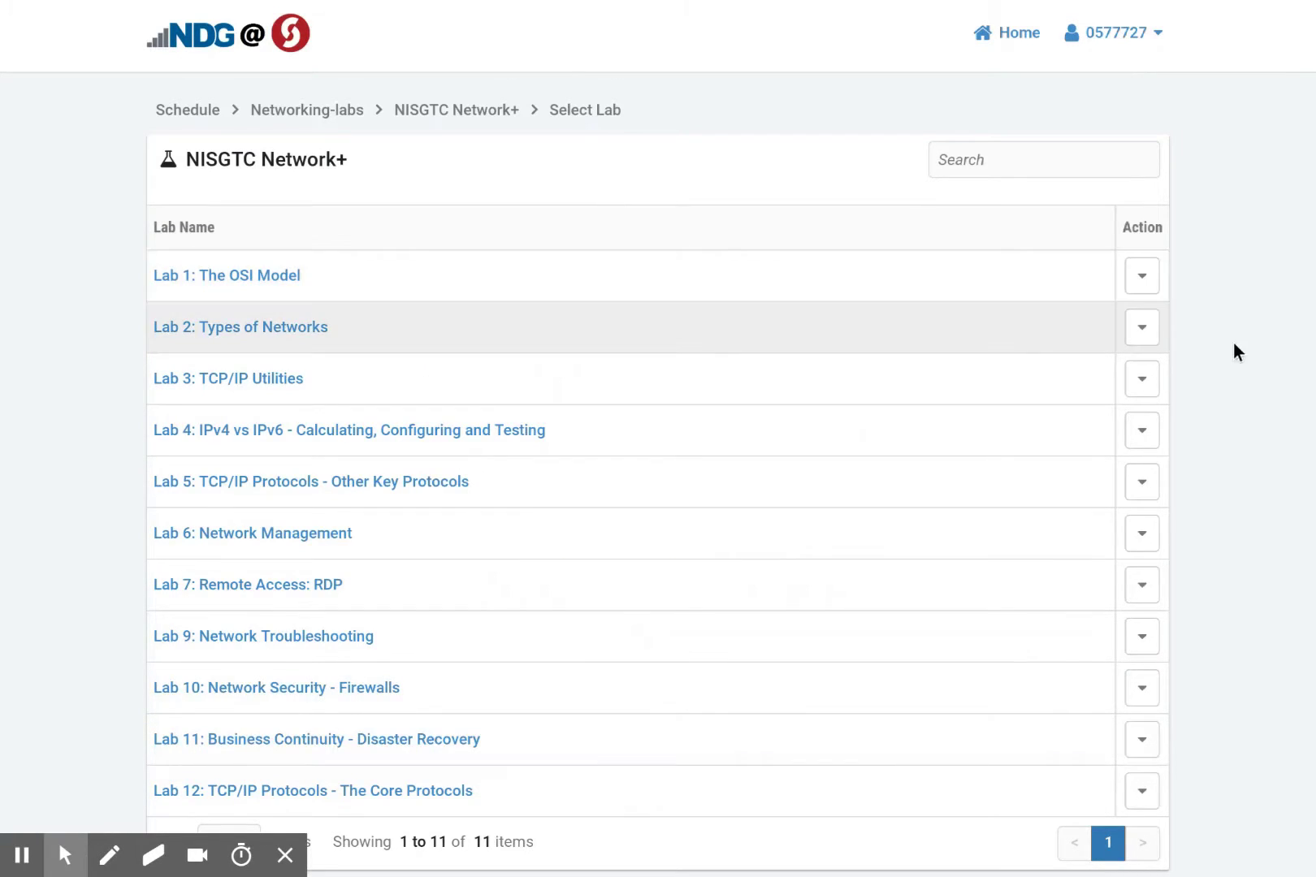
Choose Schedule Lab from the Action menu of Lab 1: The OSI Model
left_click(1144, 280)
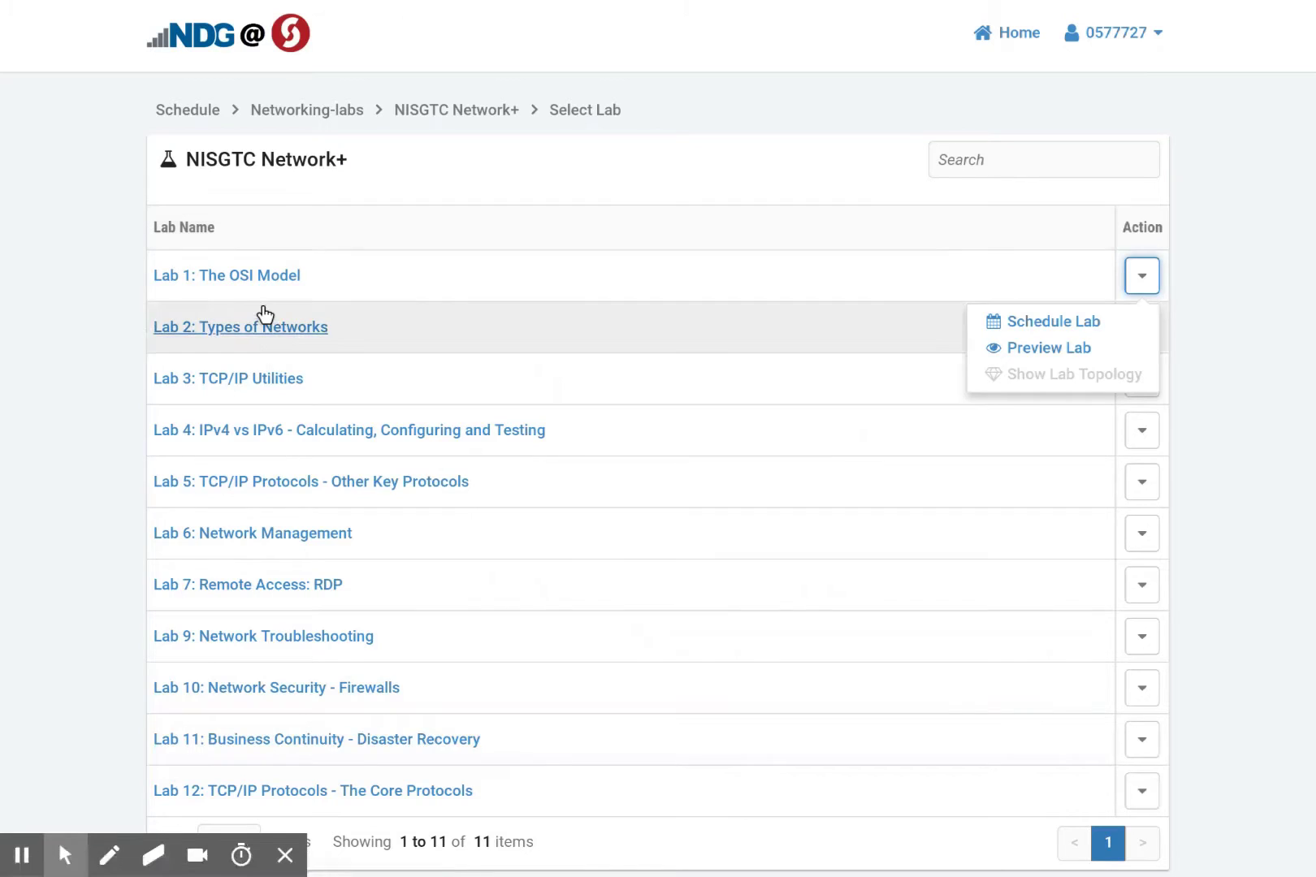
left_click(262, 276)
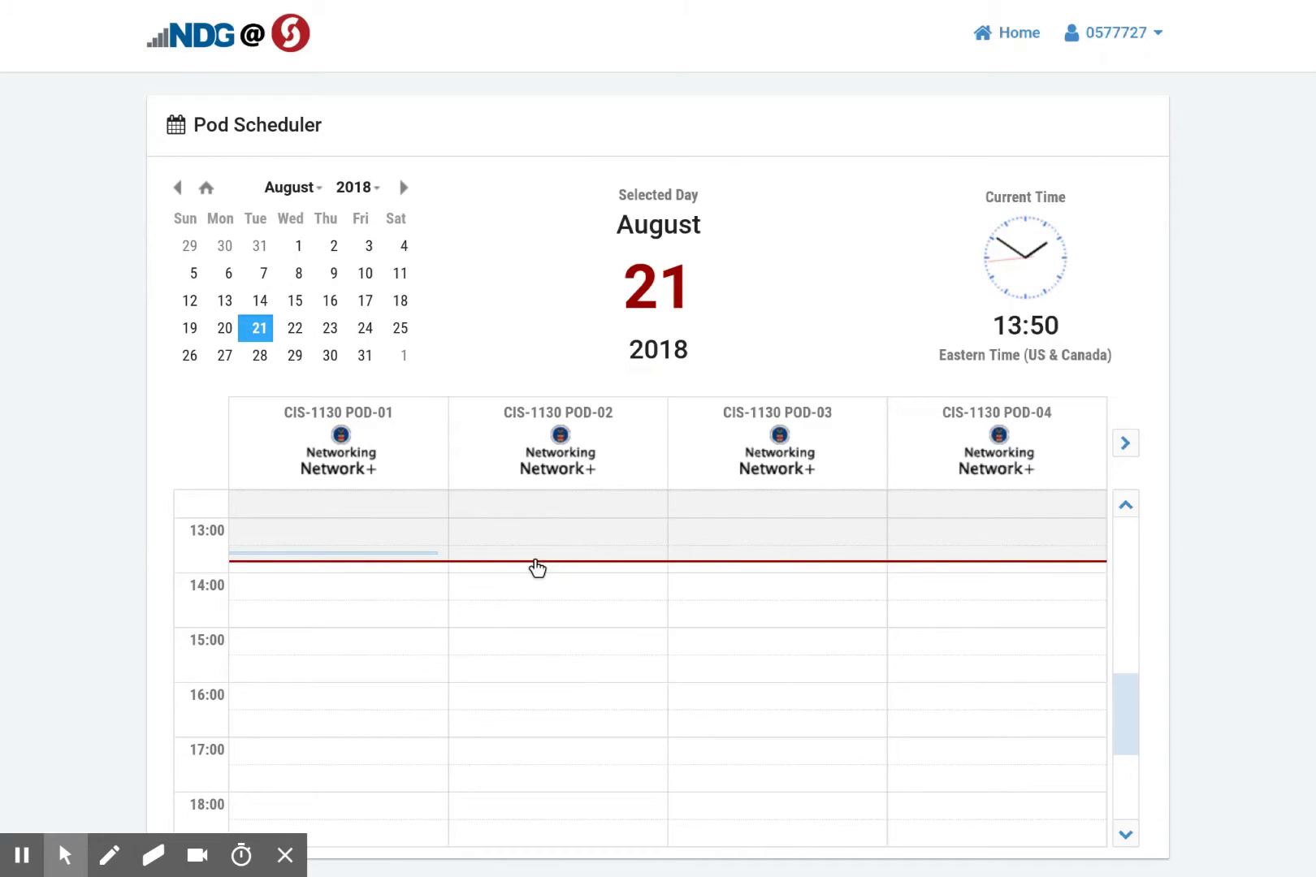
Reserve the POD-02 slot starting now with a 15:30 end time, and submit it
left_click(537, 569)
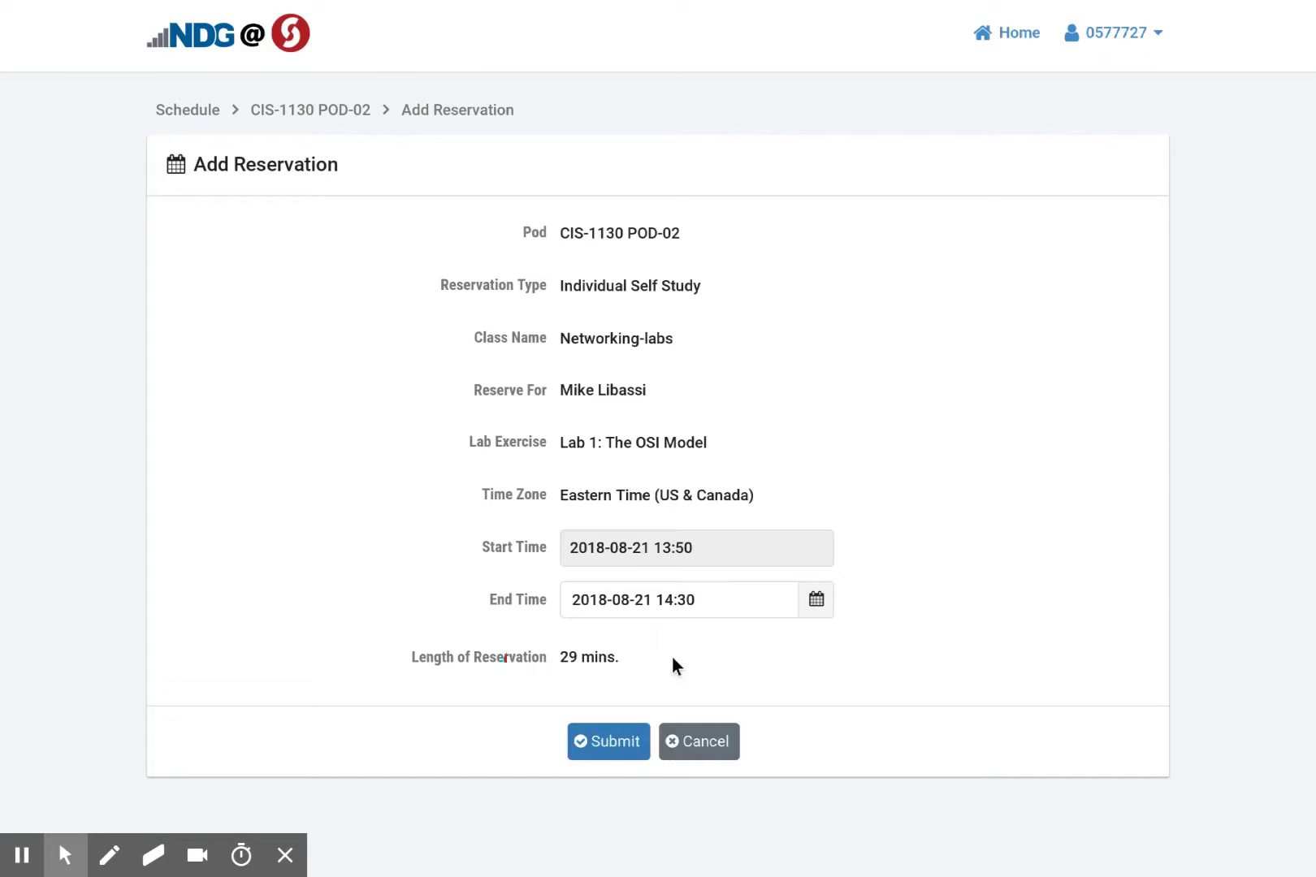
left_click(803, 608)
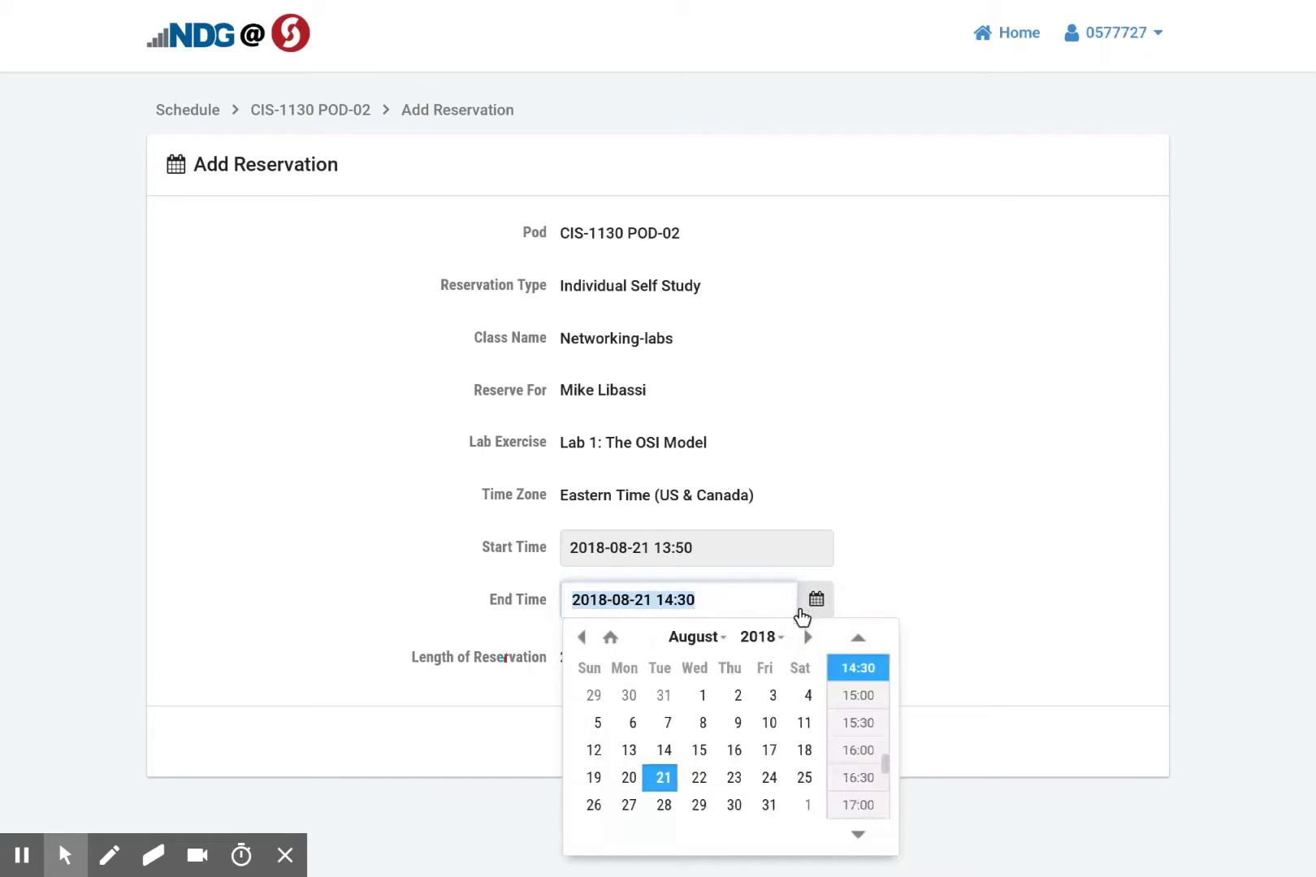
left_click(836, 718)
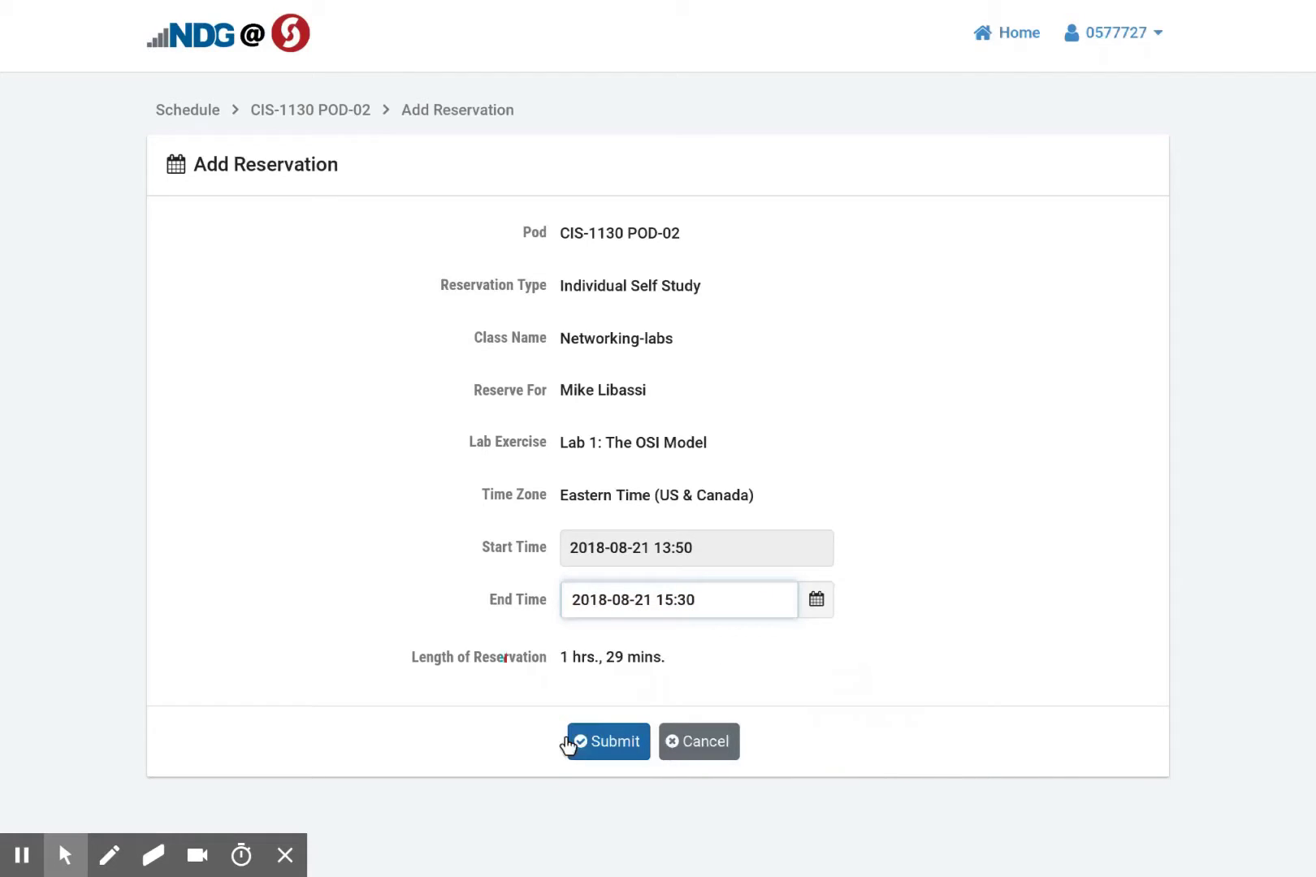
left_click(817, 602)
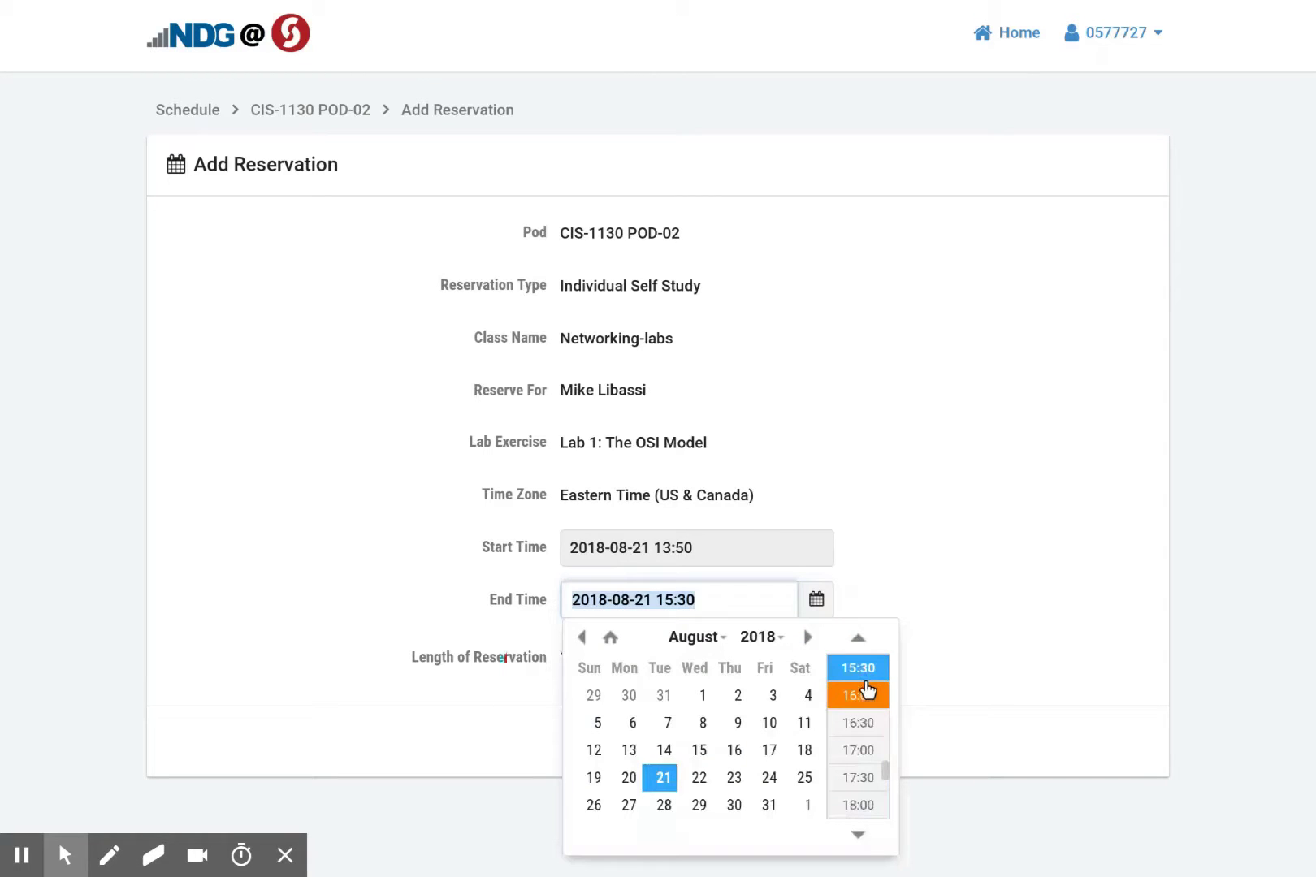
left_click(865, 692)
left_click(928, 585)
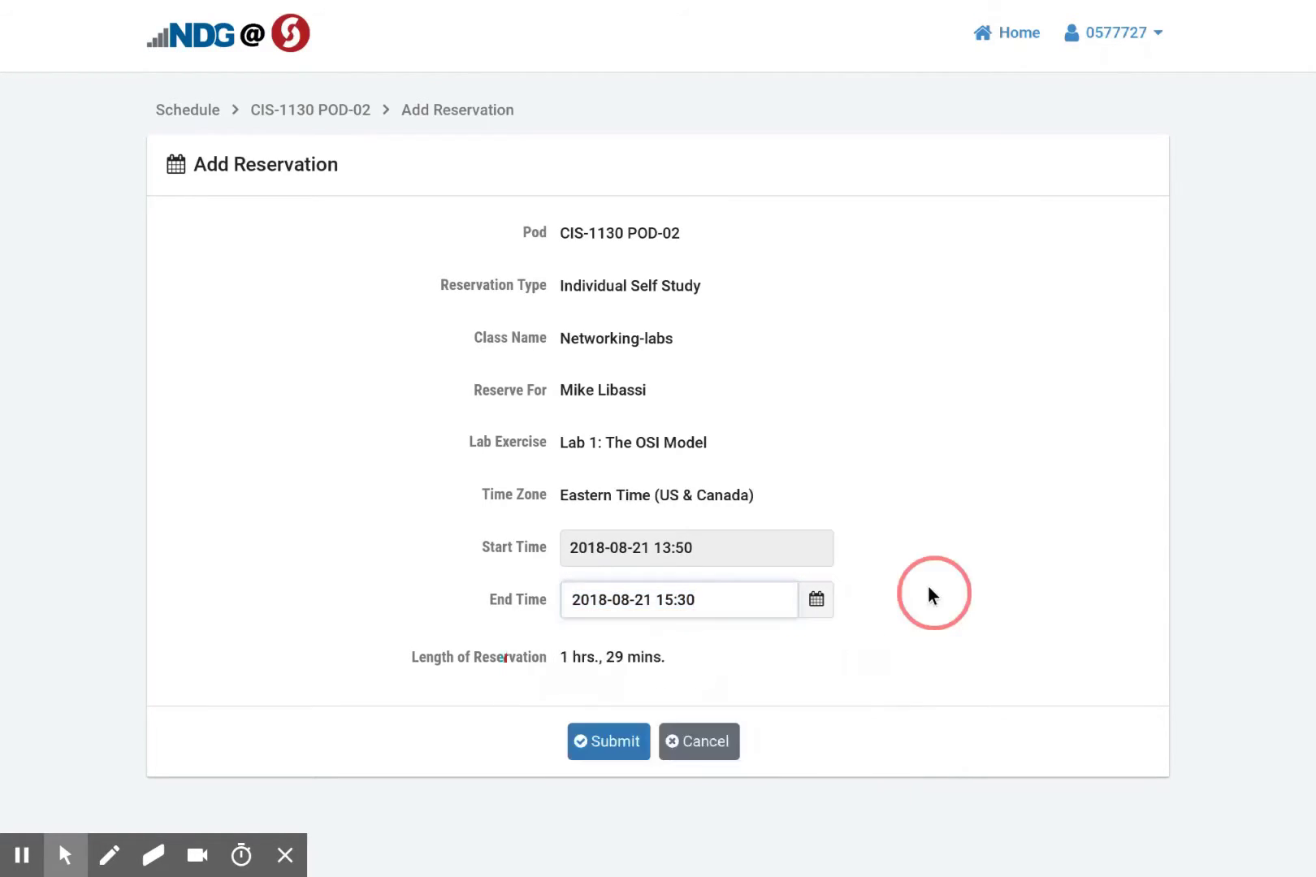
left_click(601, 744)
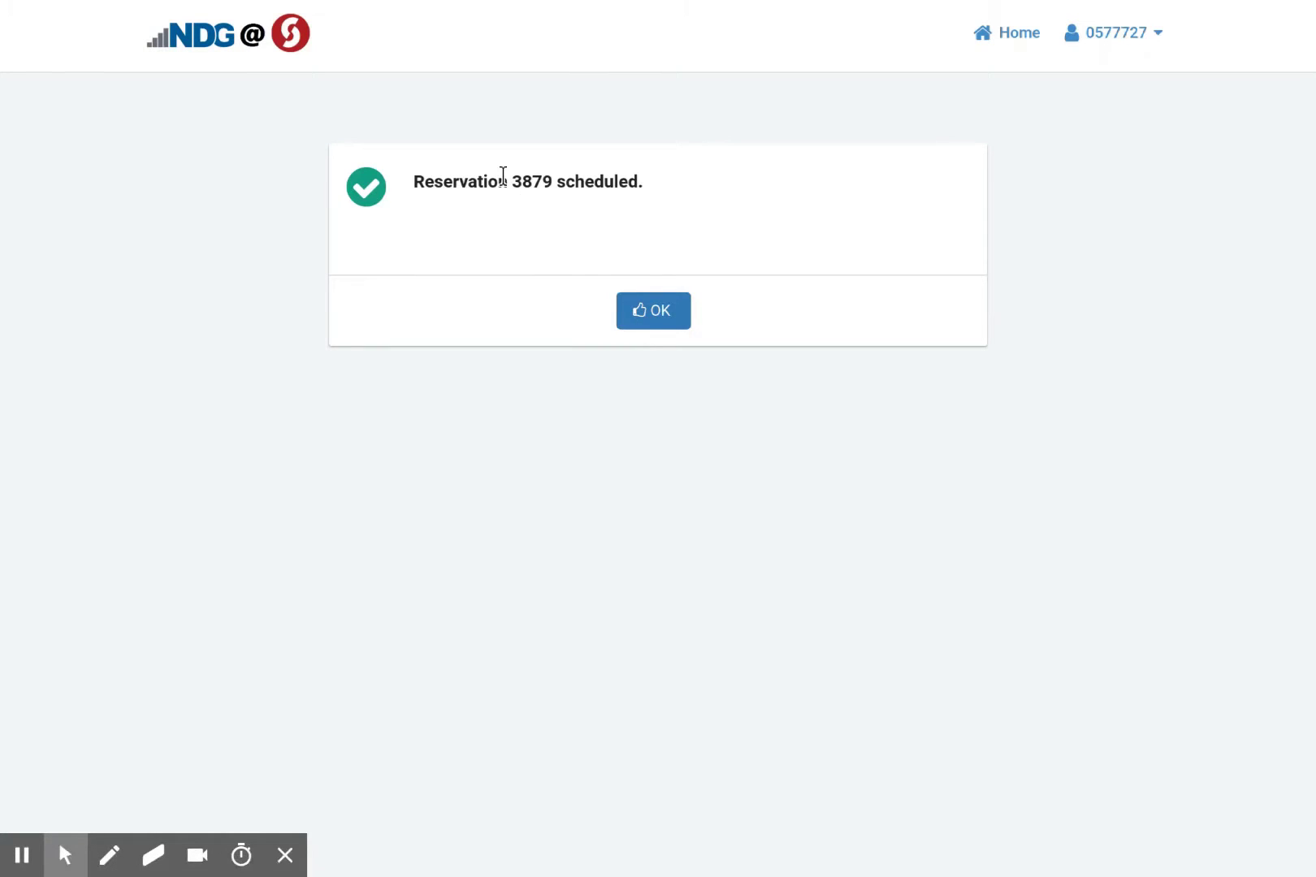
Acknowledge the reservation confirmation and enter the reserved lab from the home page
left_click(628, 308)
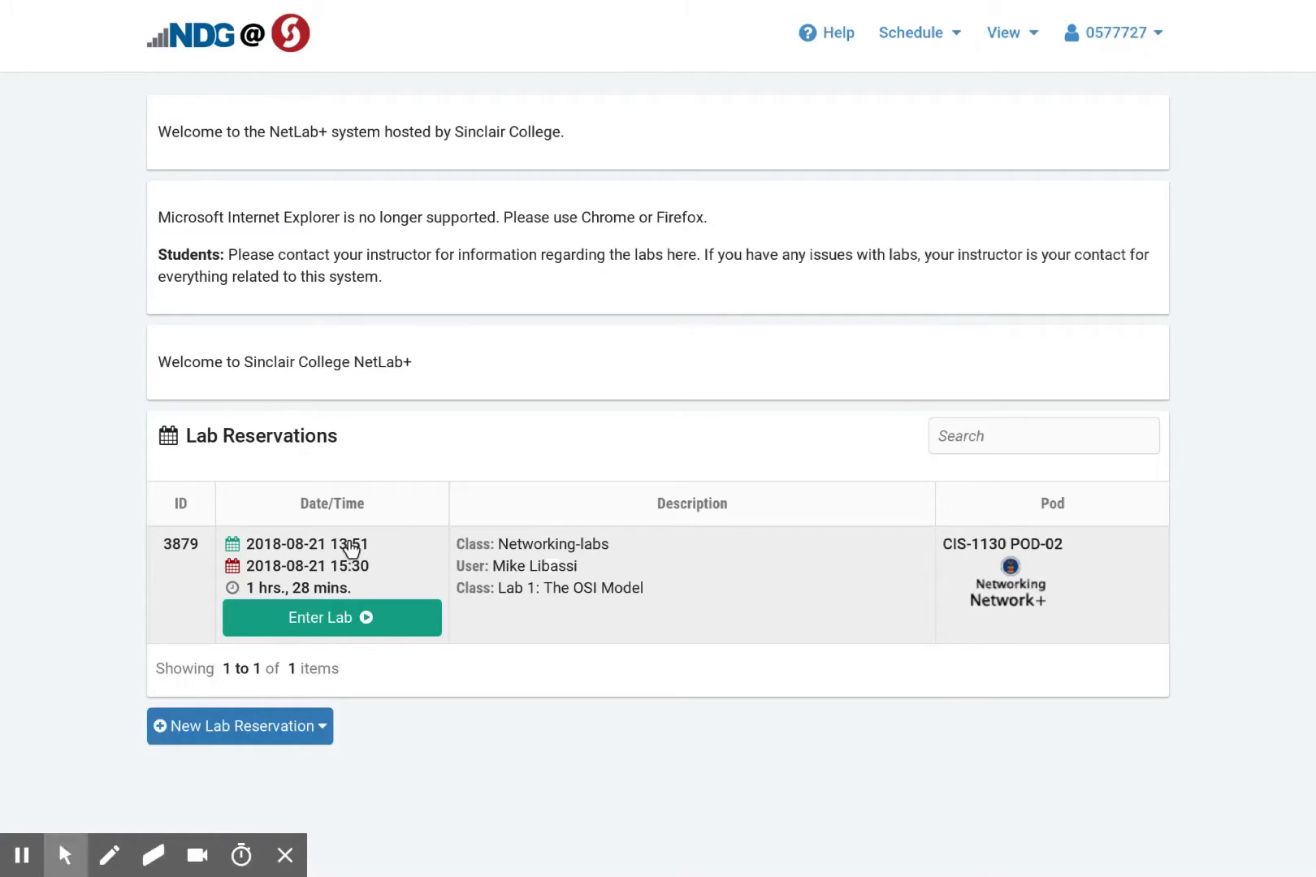
left_click(302, 621)
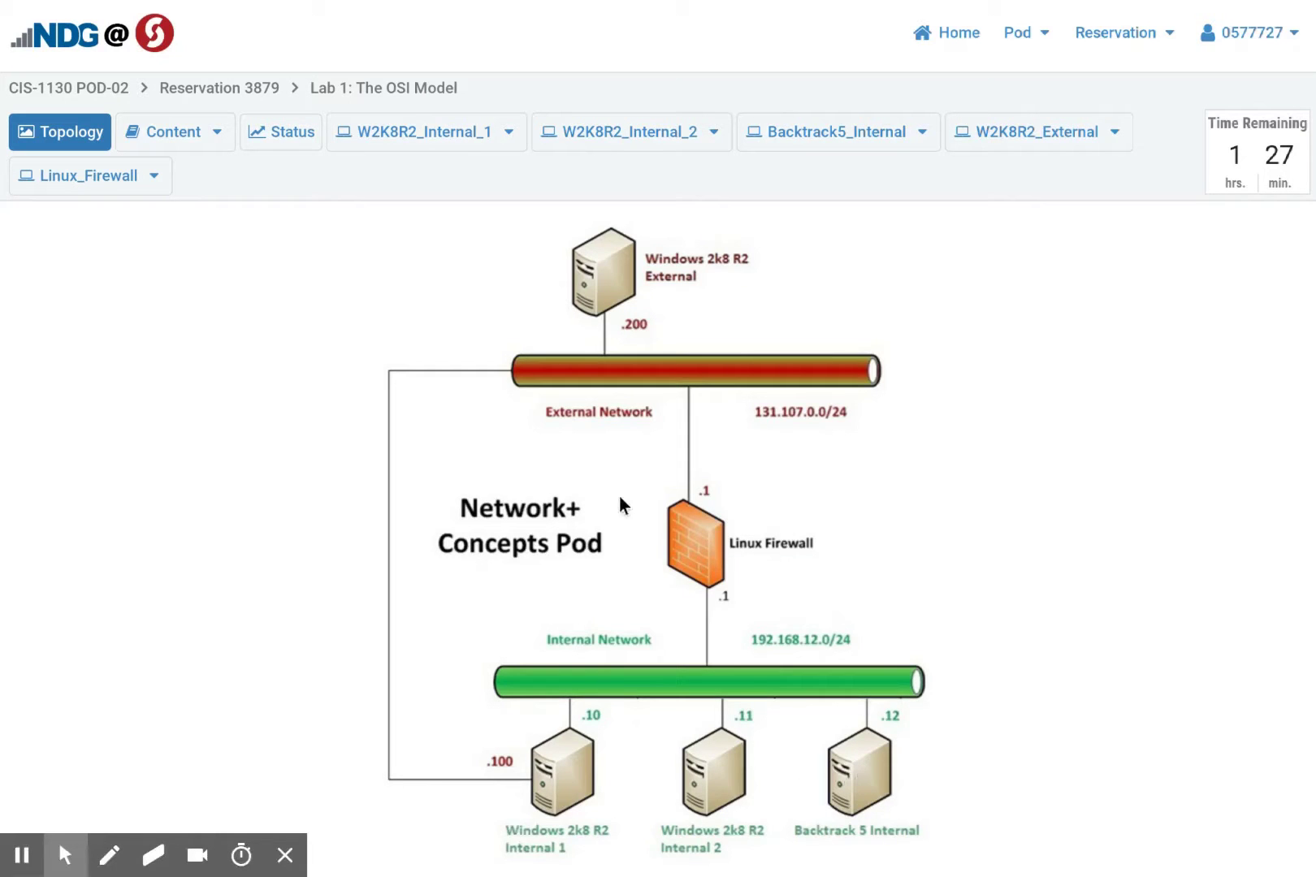
left_click(162, 135)
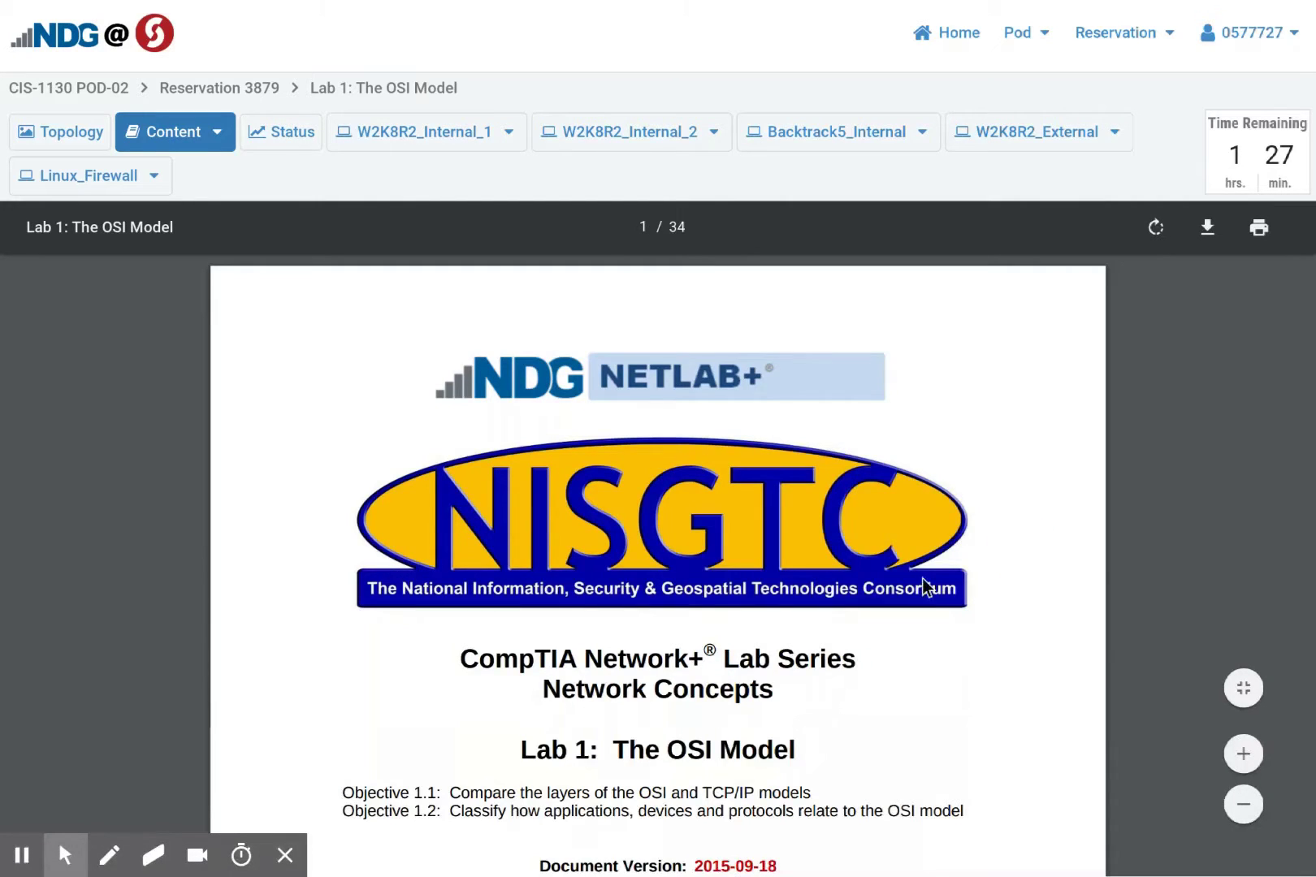
left_click(1241, 753)
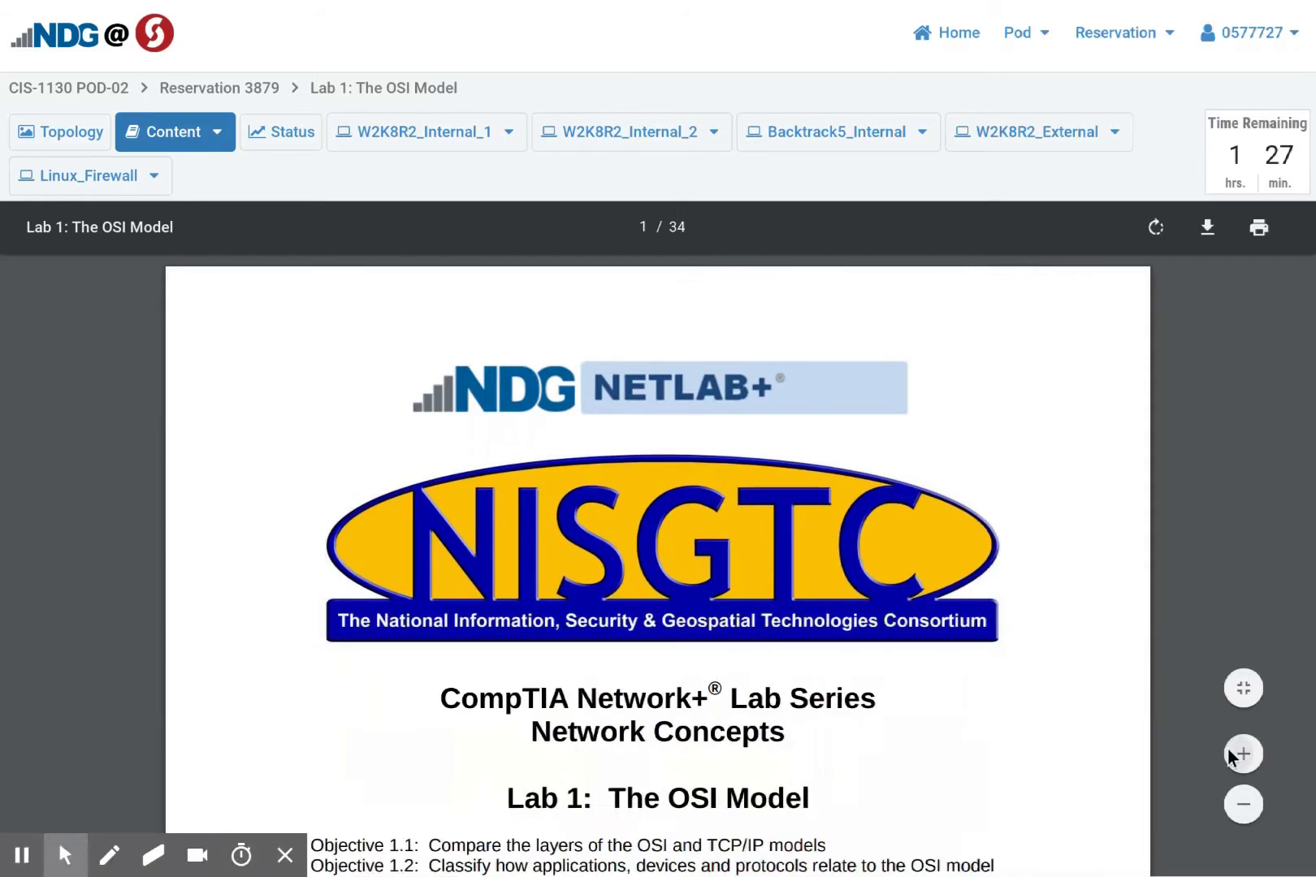
left_click(1244, 801)
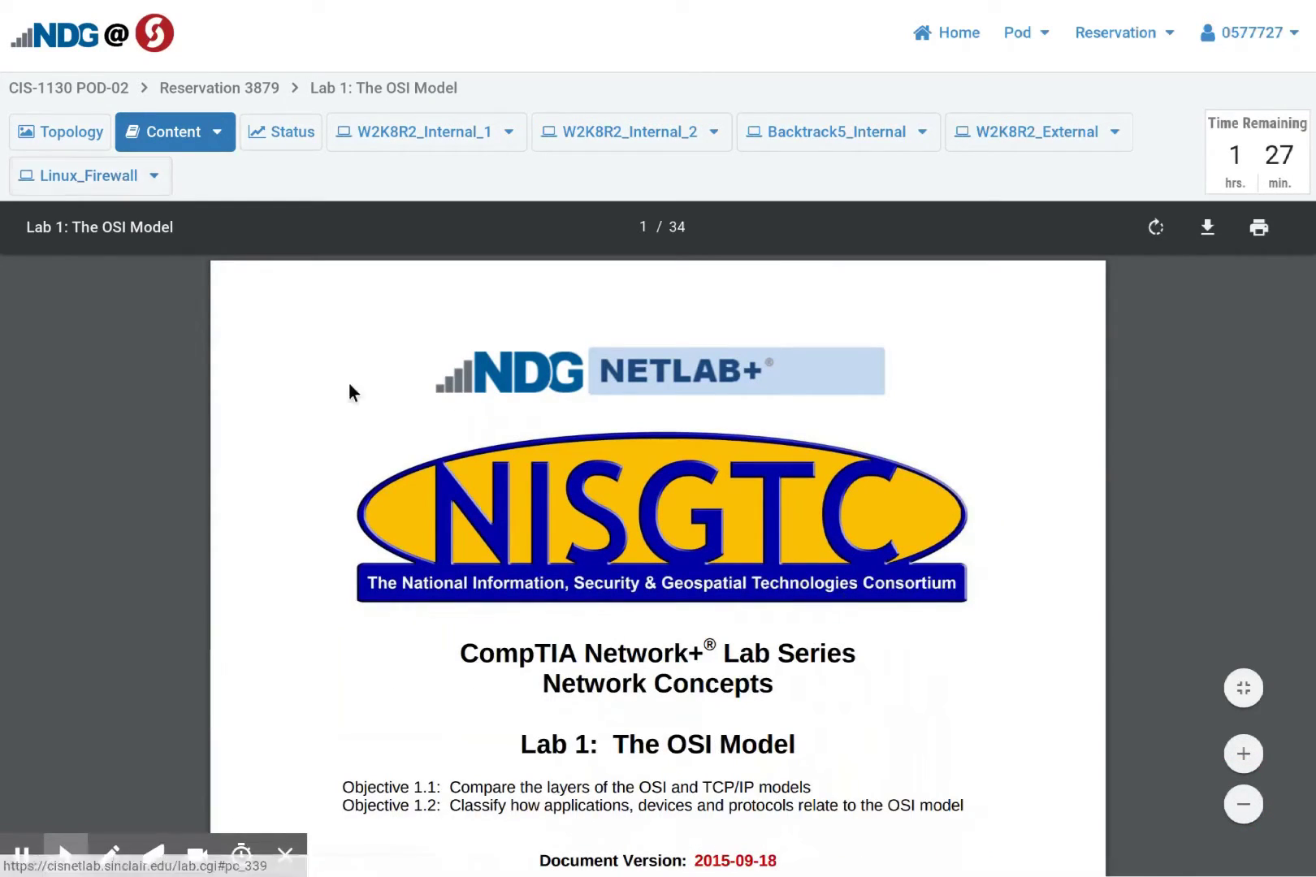
left_click(787, 589)
left_click(48, 130)
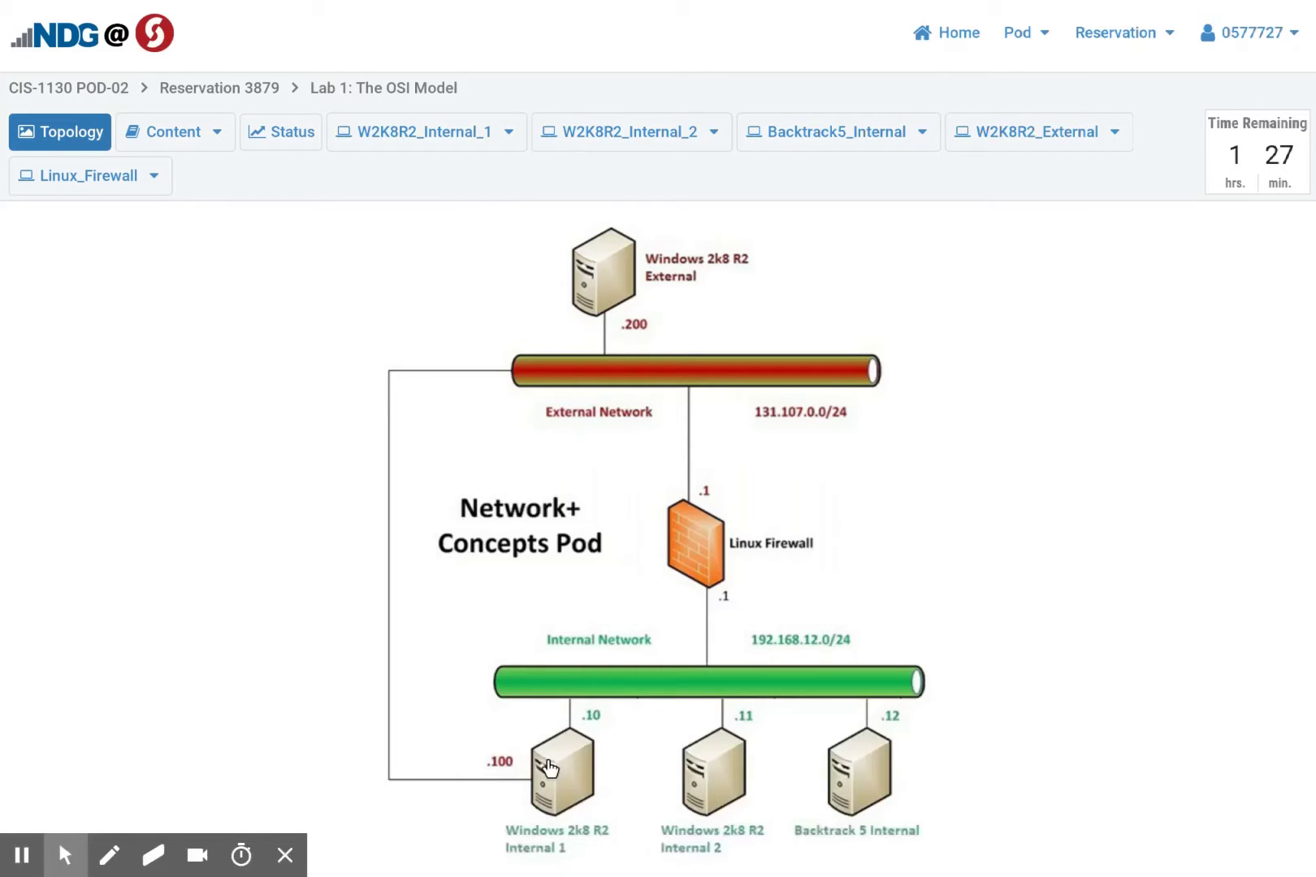
Glance at the W2K8R2_Internal_1 and Backtrack5_Internal consoles, then show the Lab 1 PDF under Content
left_click(550, 768)
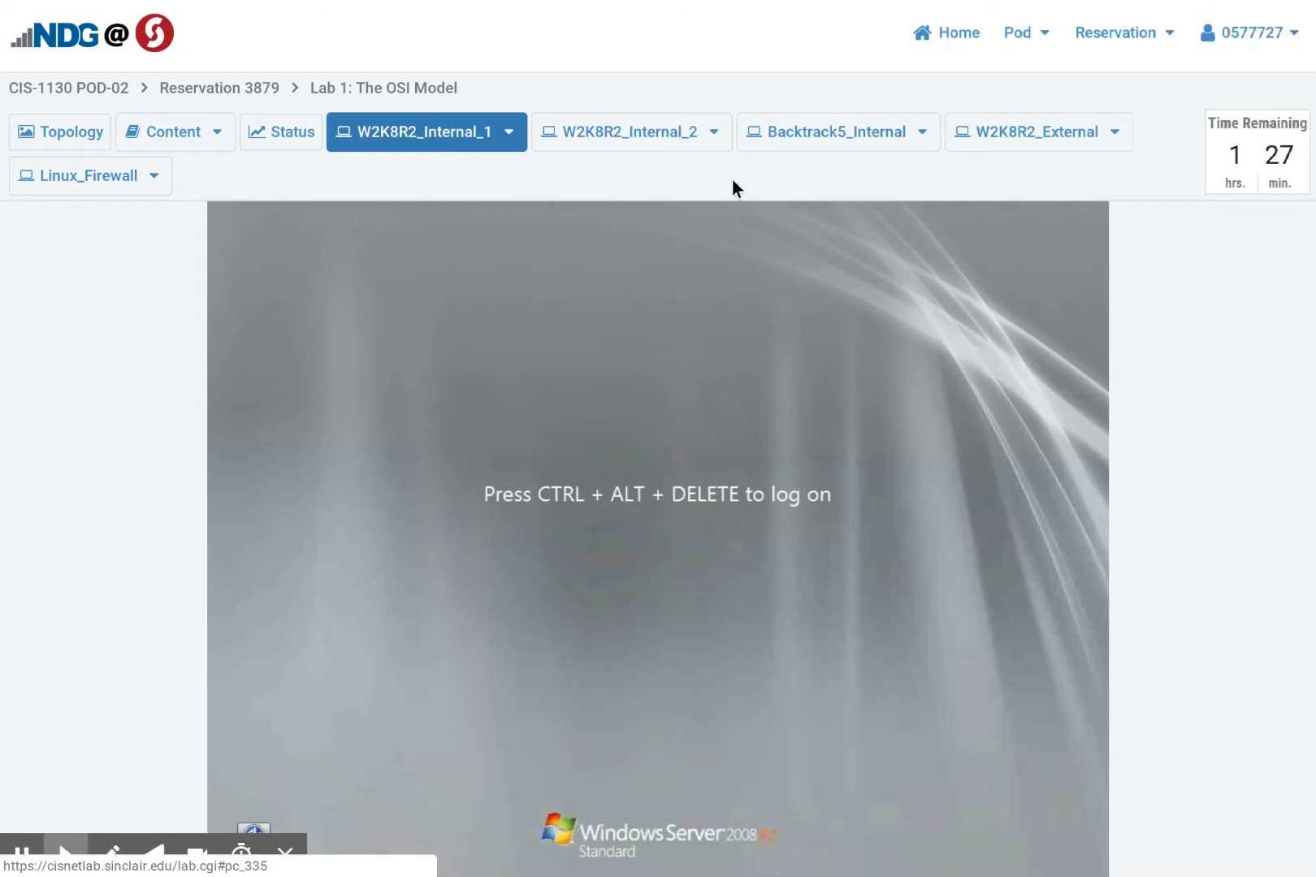
left_click(793, 137)
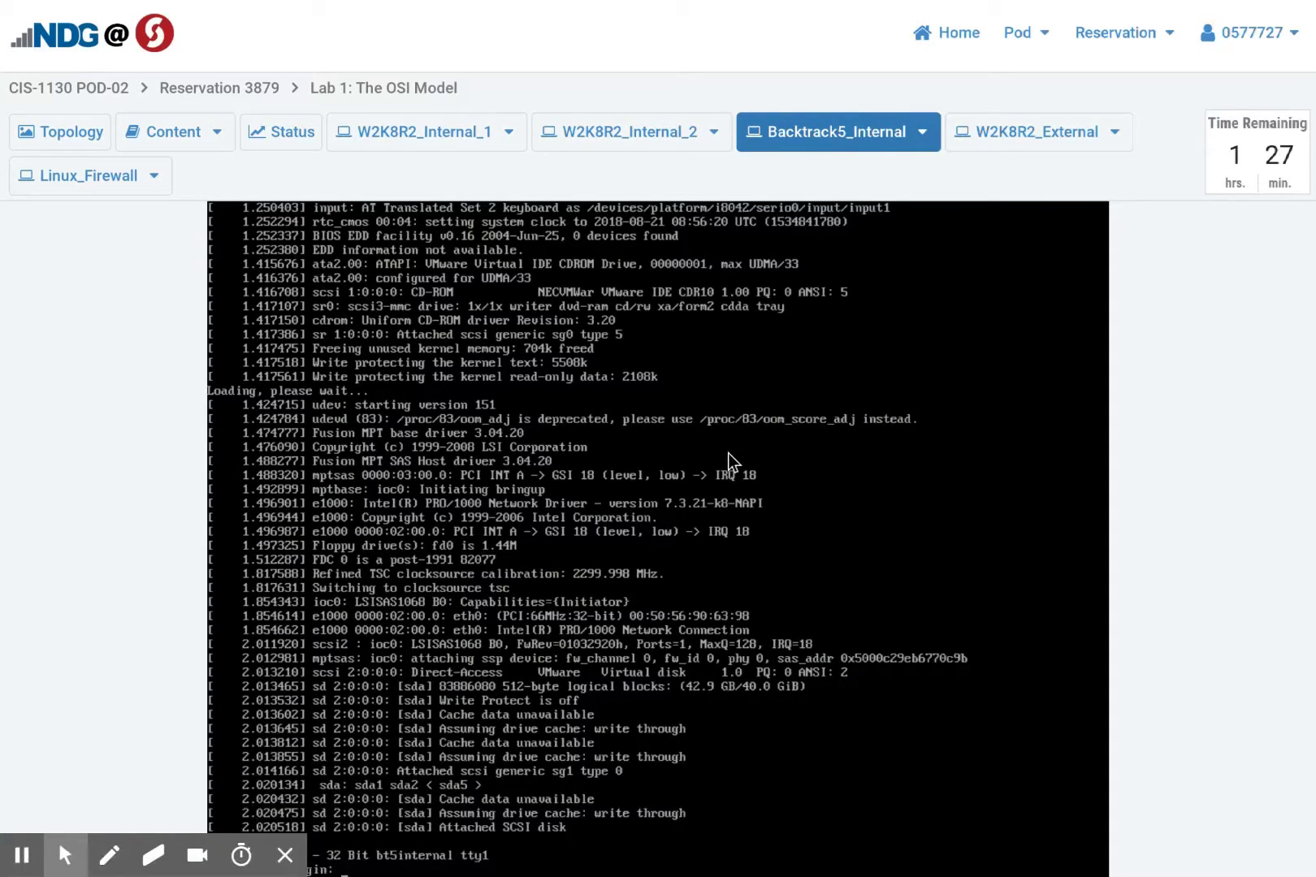
left_click(283, 854)
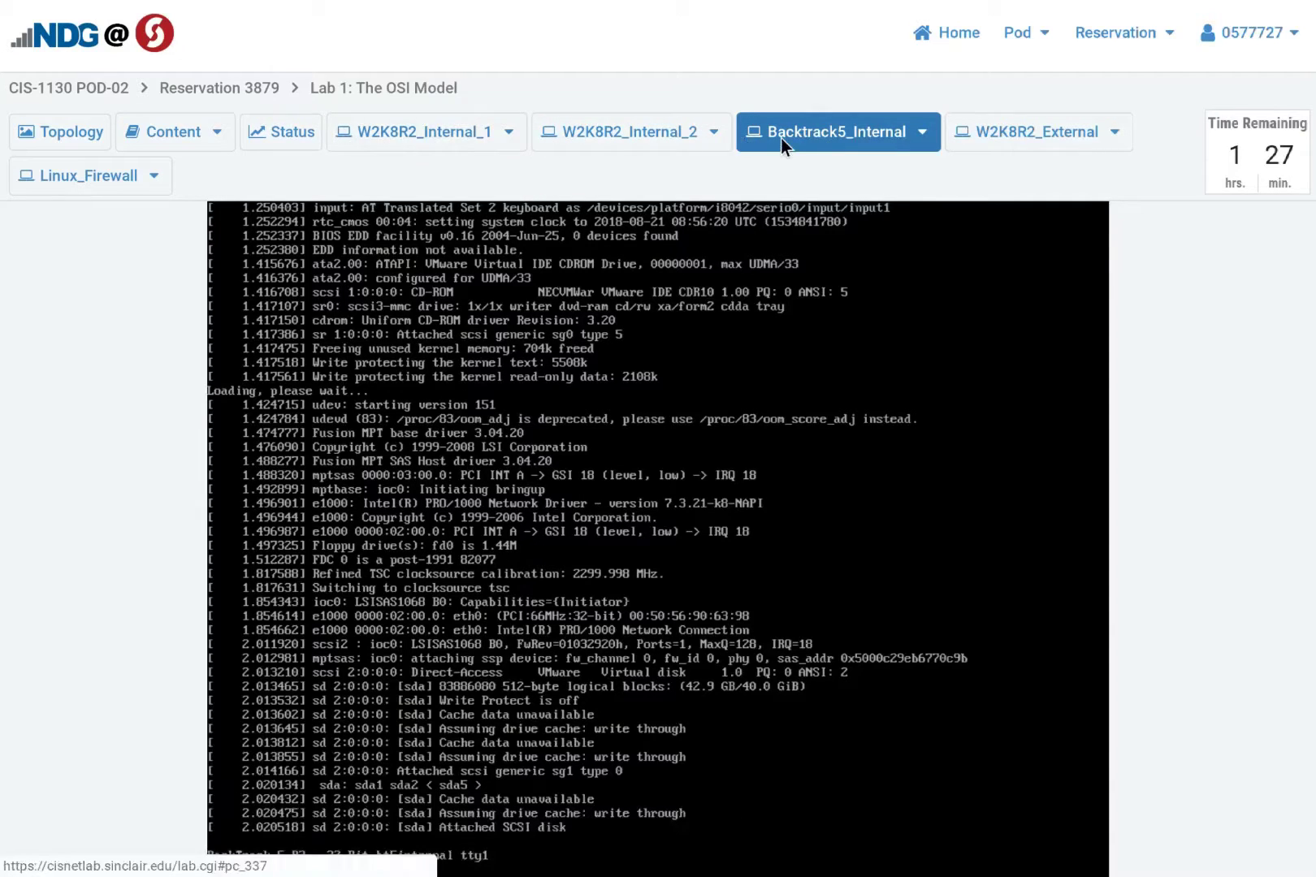
left_click(380, 126)
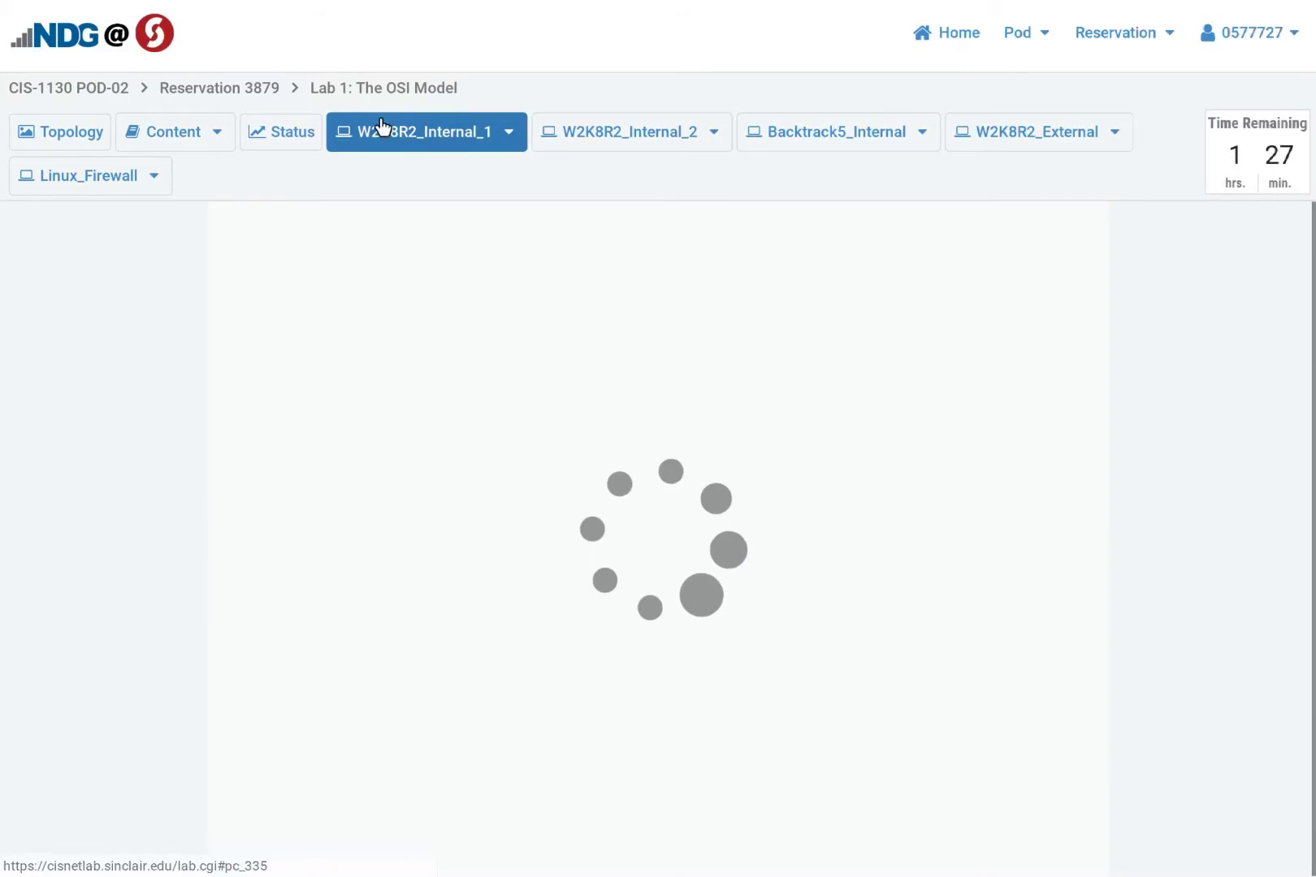
left_click(176, 132)
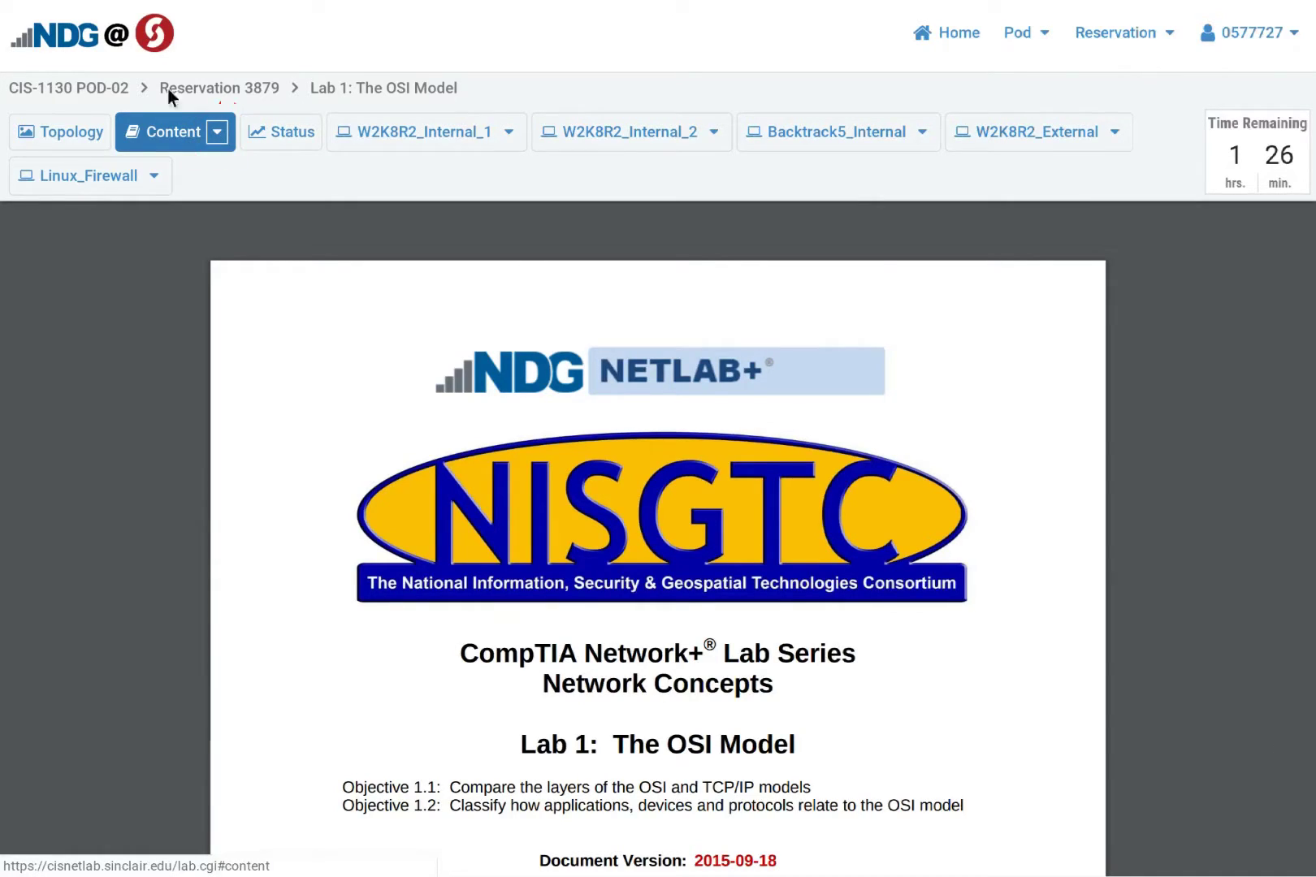
Choose Open In A New Window from the Content tab's dropdown
left_click(216, 131)
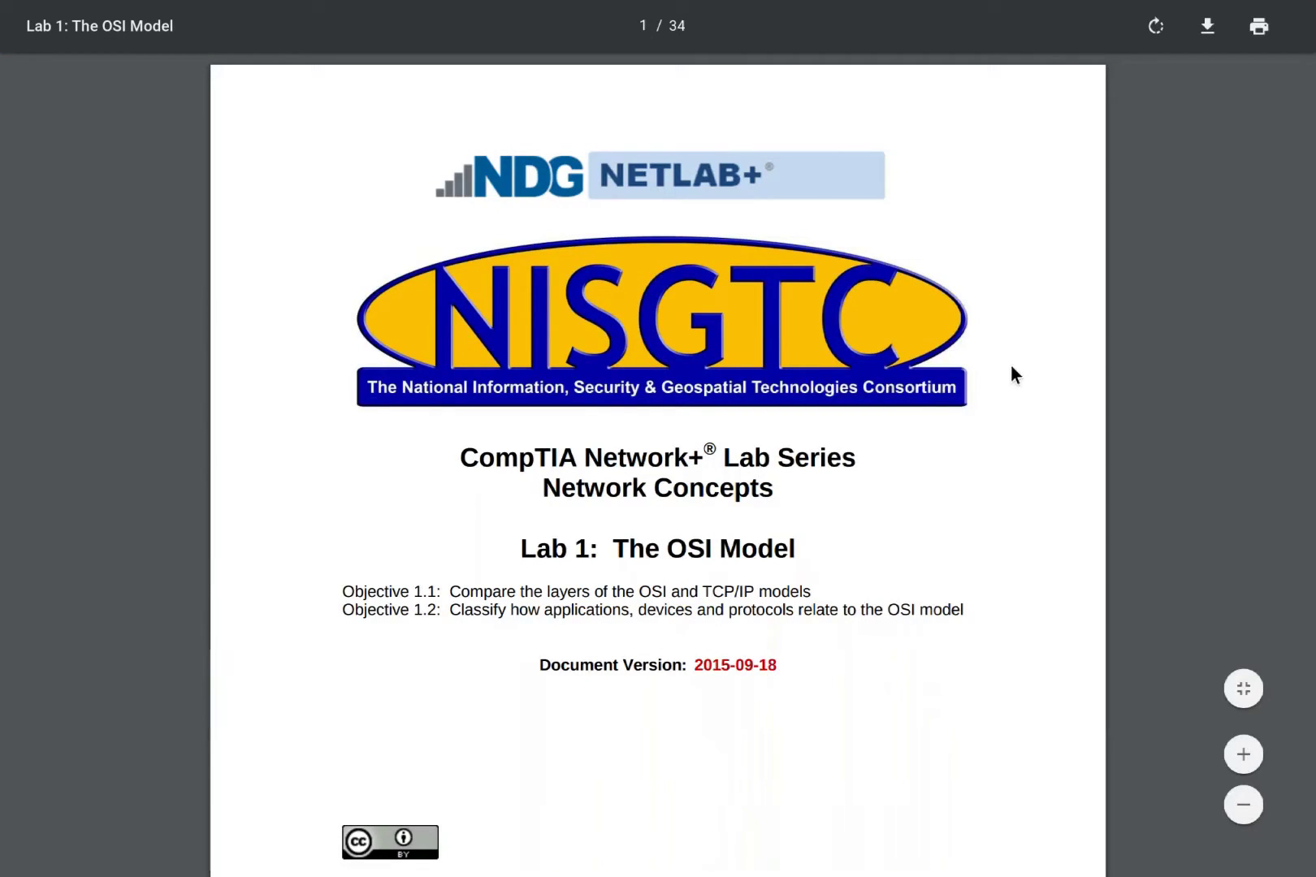
Back on the pod page, check the Backtrack5_Internal console and settle on W2K8R2_Internal_1
mouse_move(535, 5)
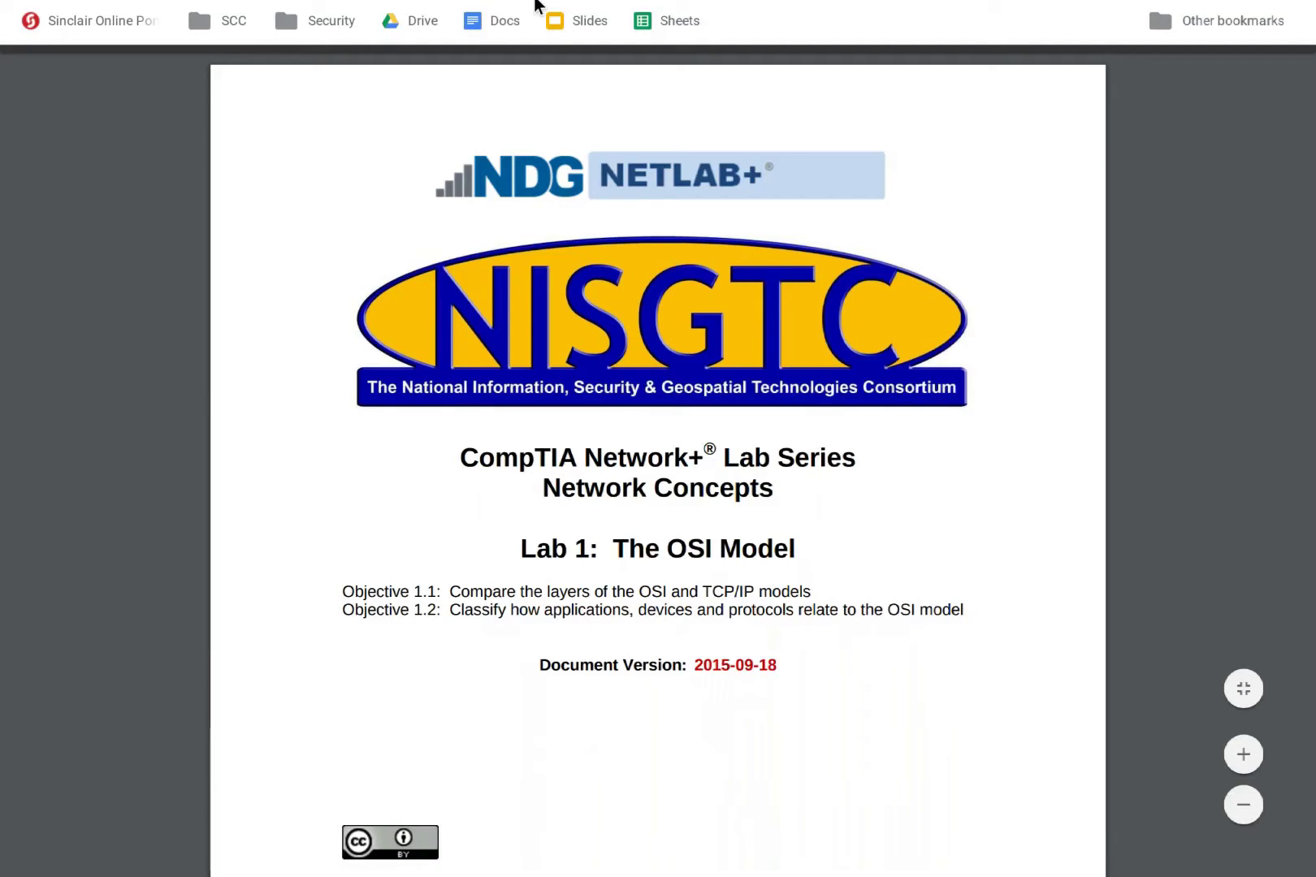
left_click(170, 16)
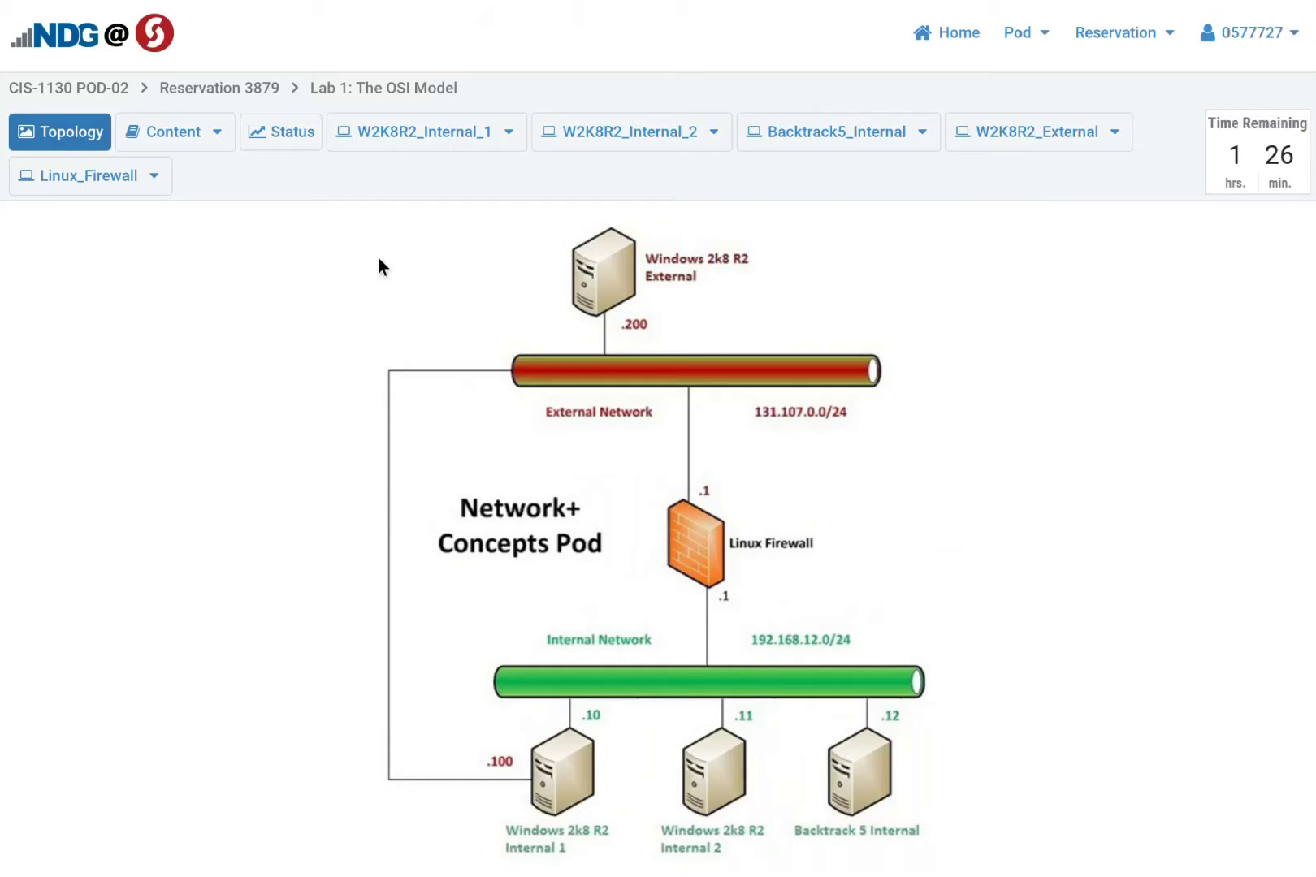
left_click(435, 139)
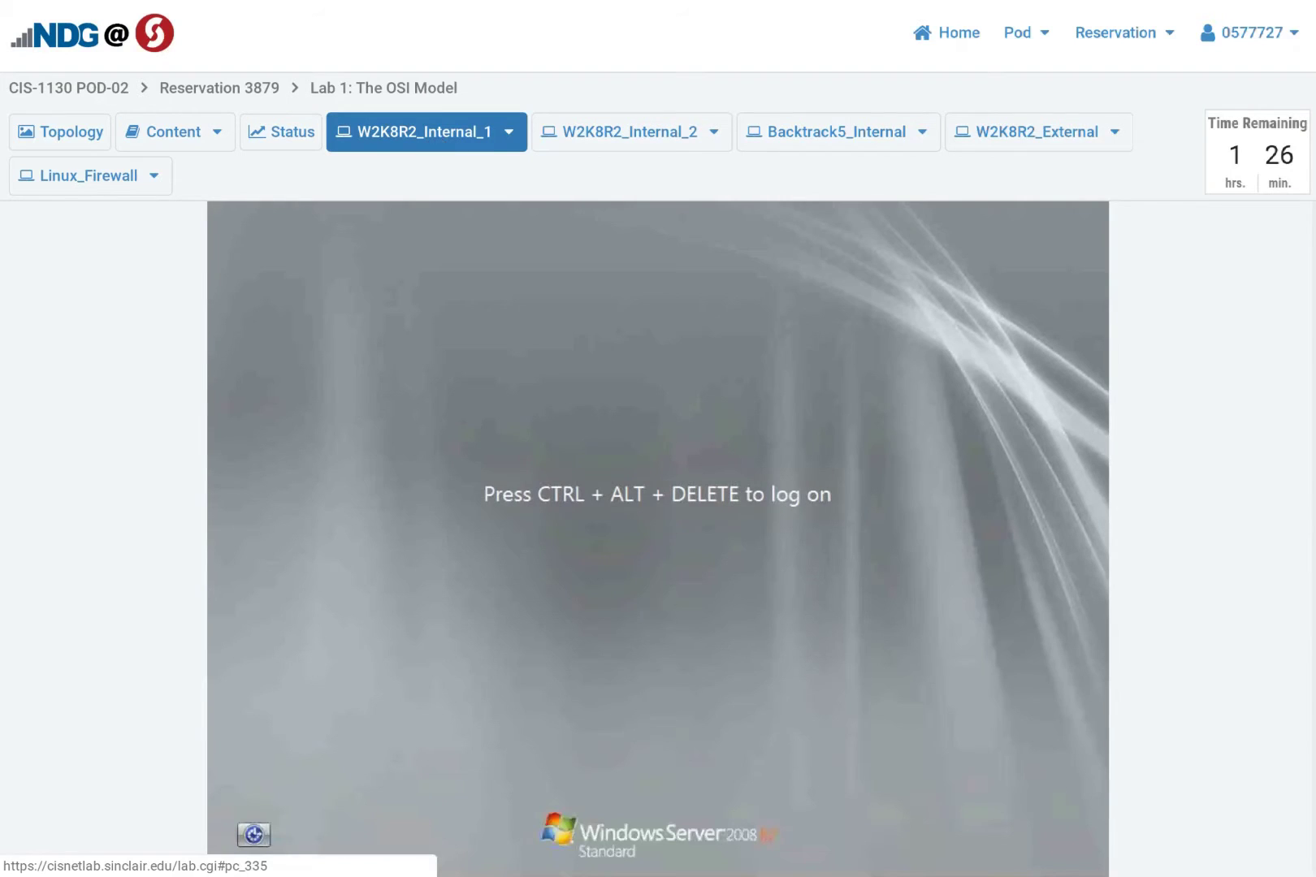
left_click(505, 134)
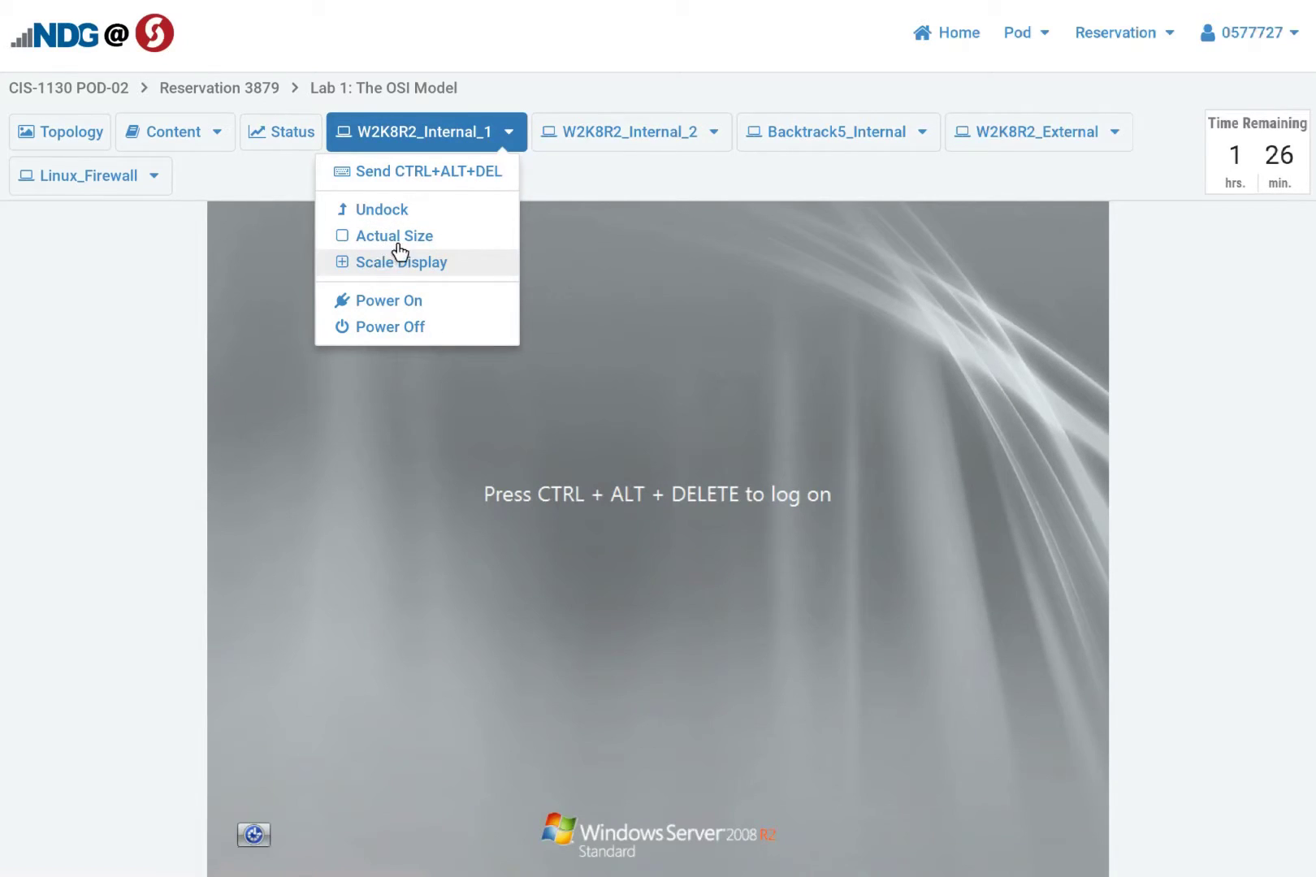
left_click(501, 133)
left_click(914, 130)
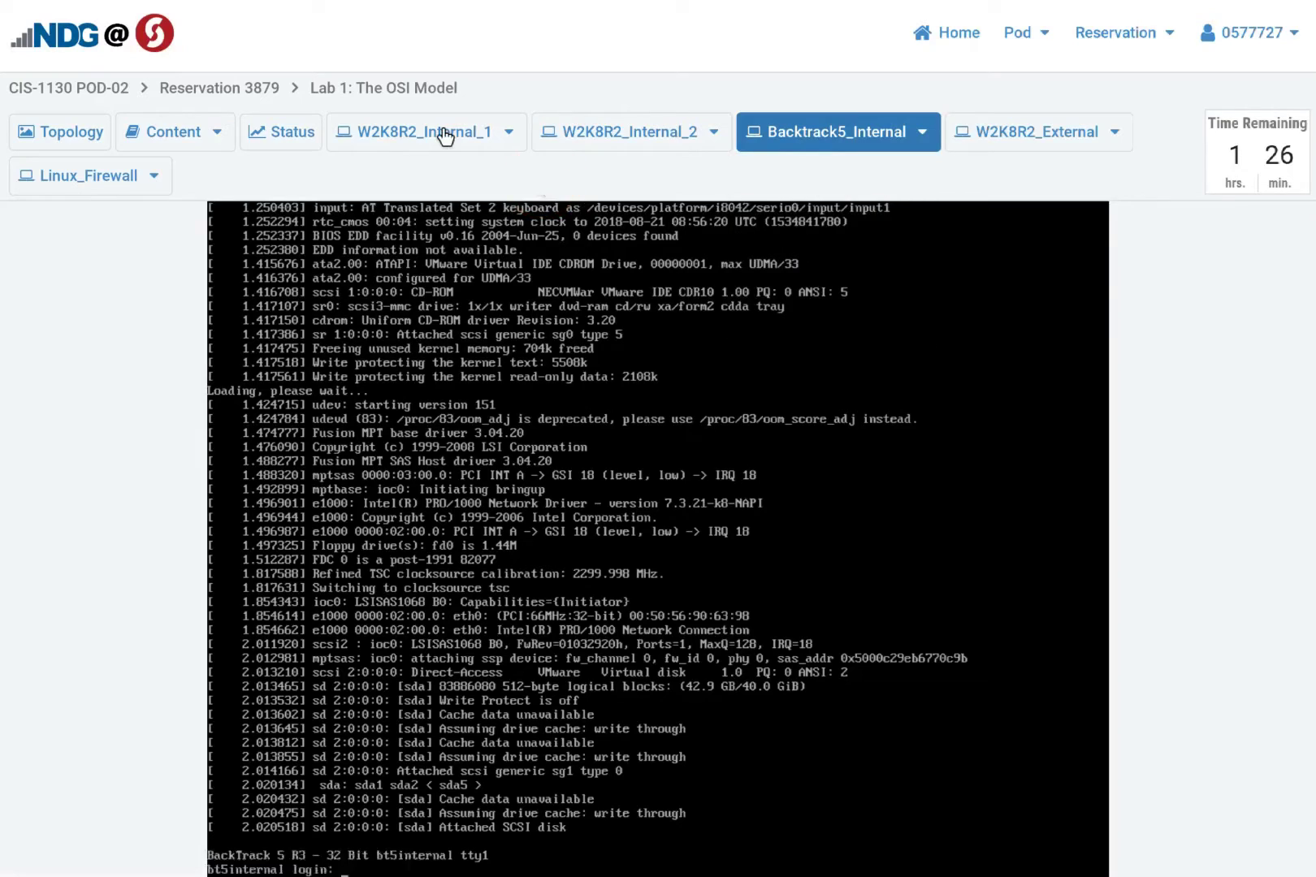
left_click(418, 130)
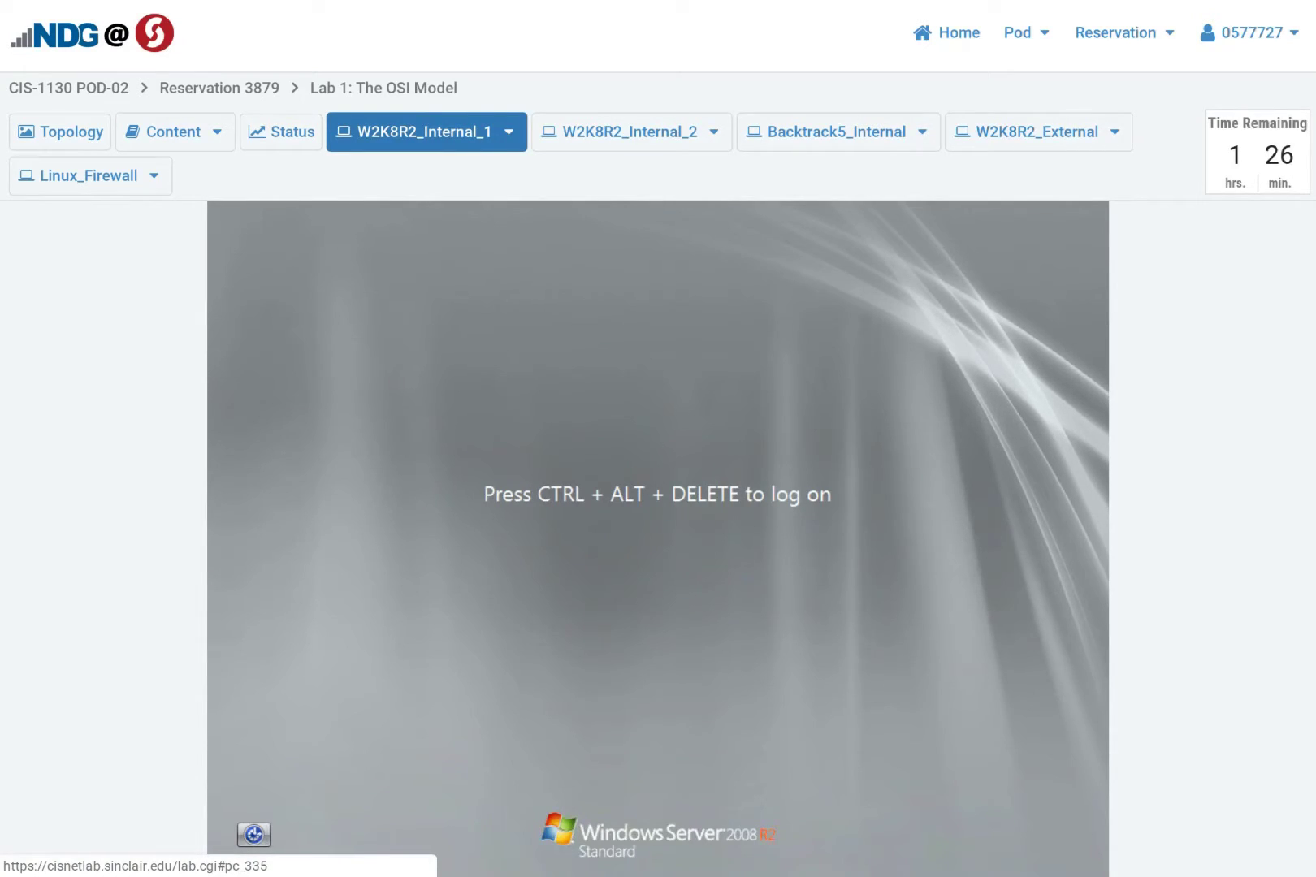
Send CTRL+ALT+DEL to W2K8R2_Internal_1 and log on as Administrator with its password
left_click(504, 134)
left_click(471, 167)
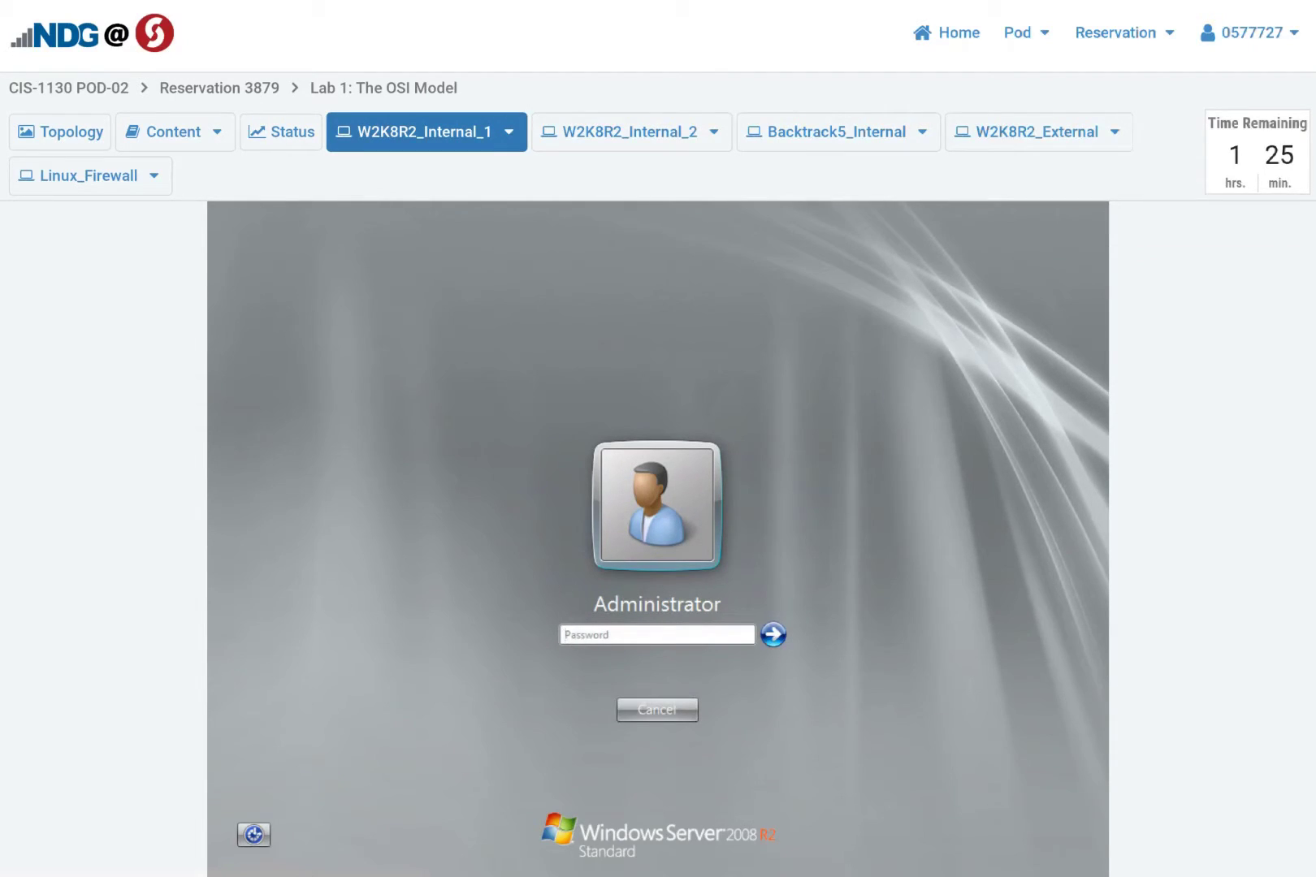
type("Train1ng")
key("Return")
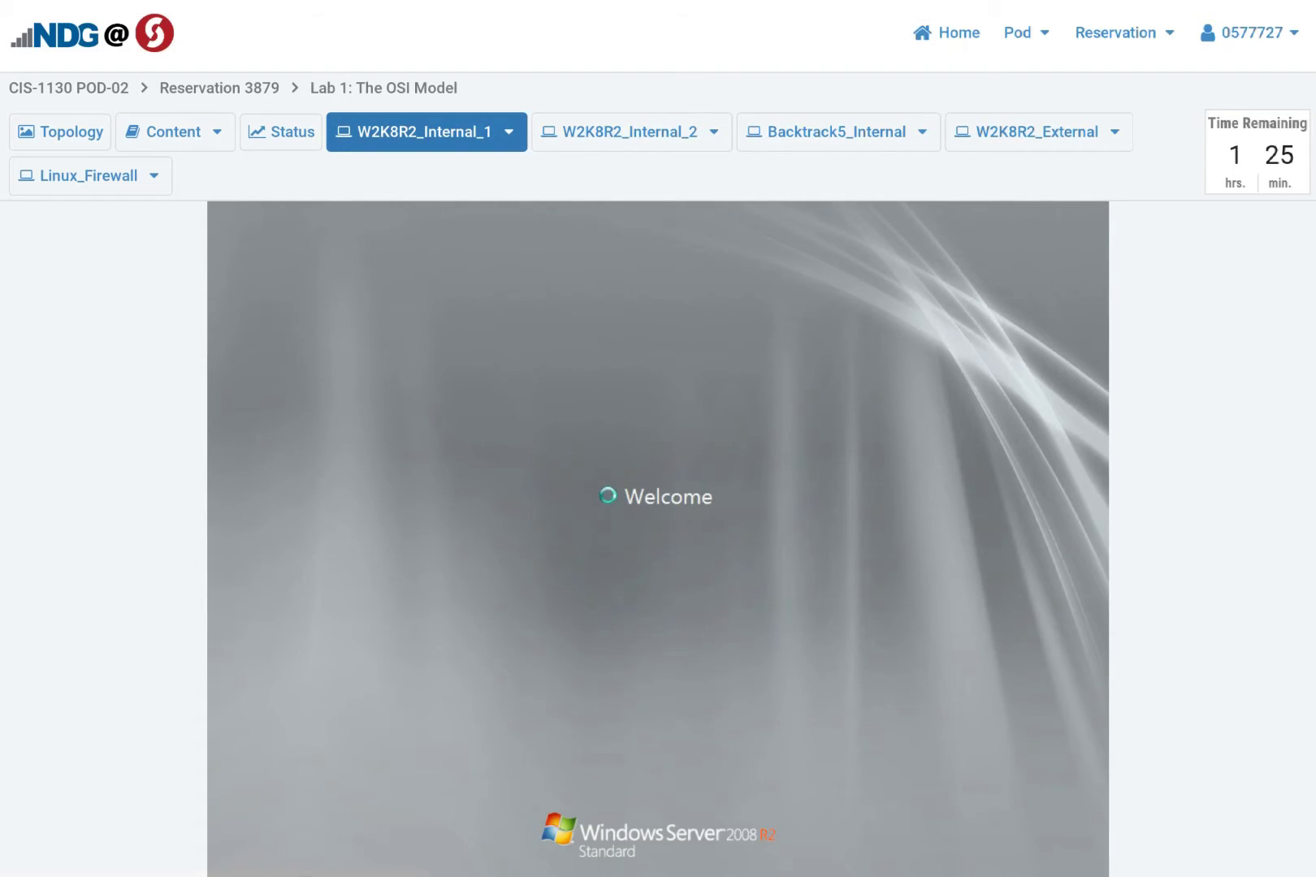
Log in to the Backtrack5_Internal console as root with its password
left_click(811, 138)
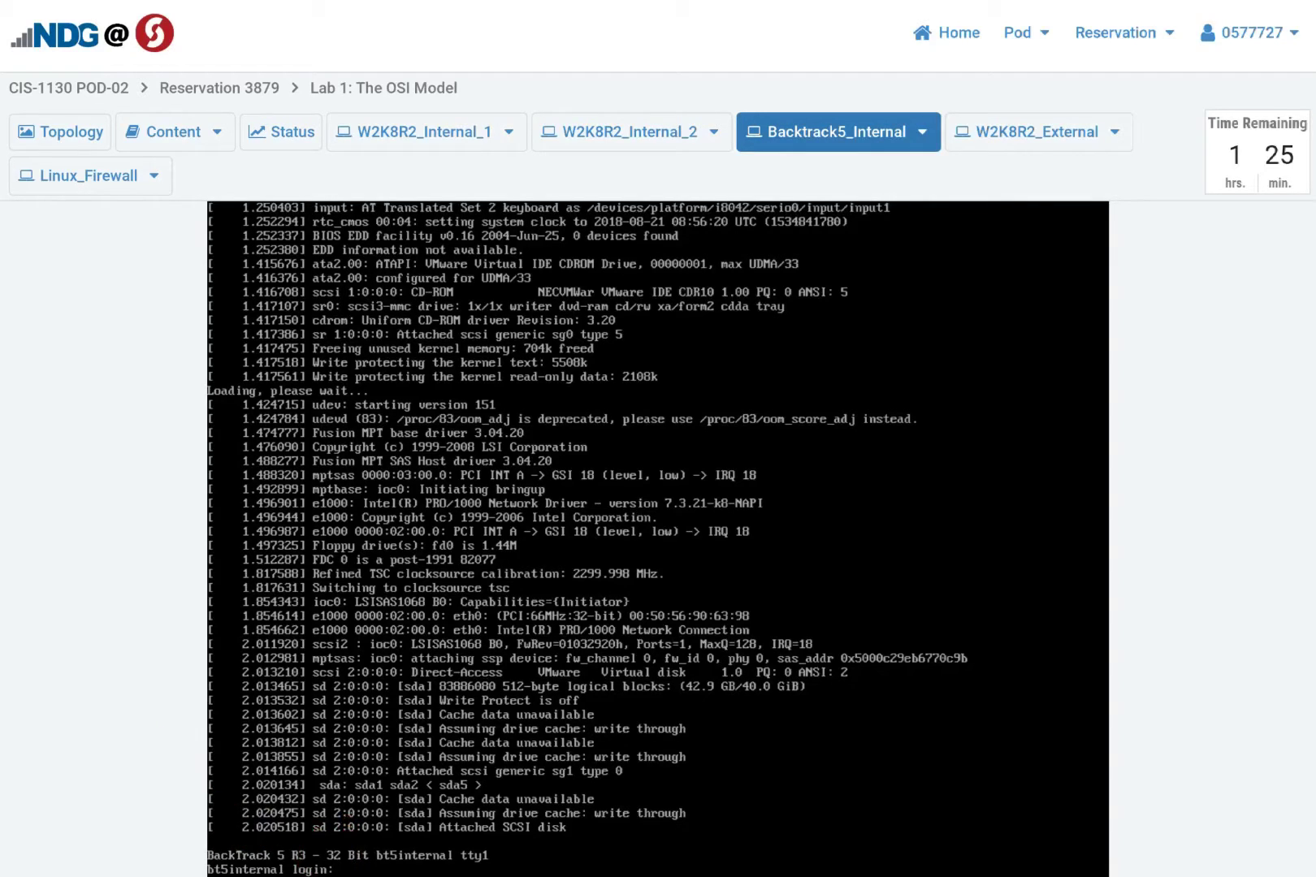
type("root")
key("Return")
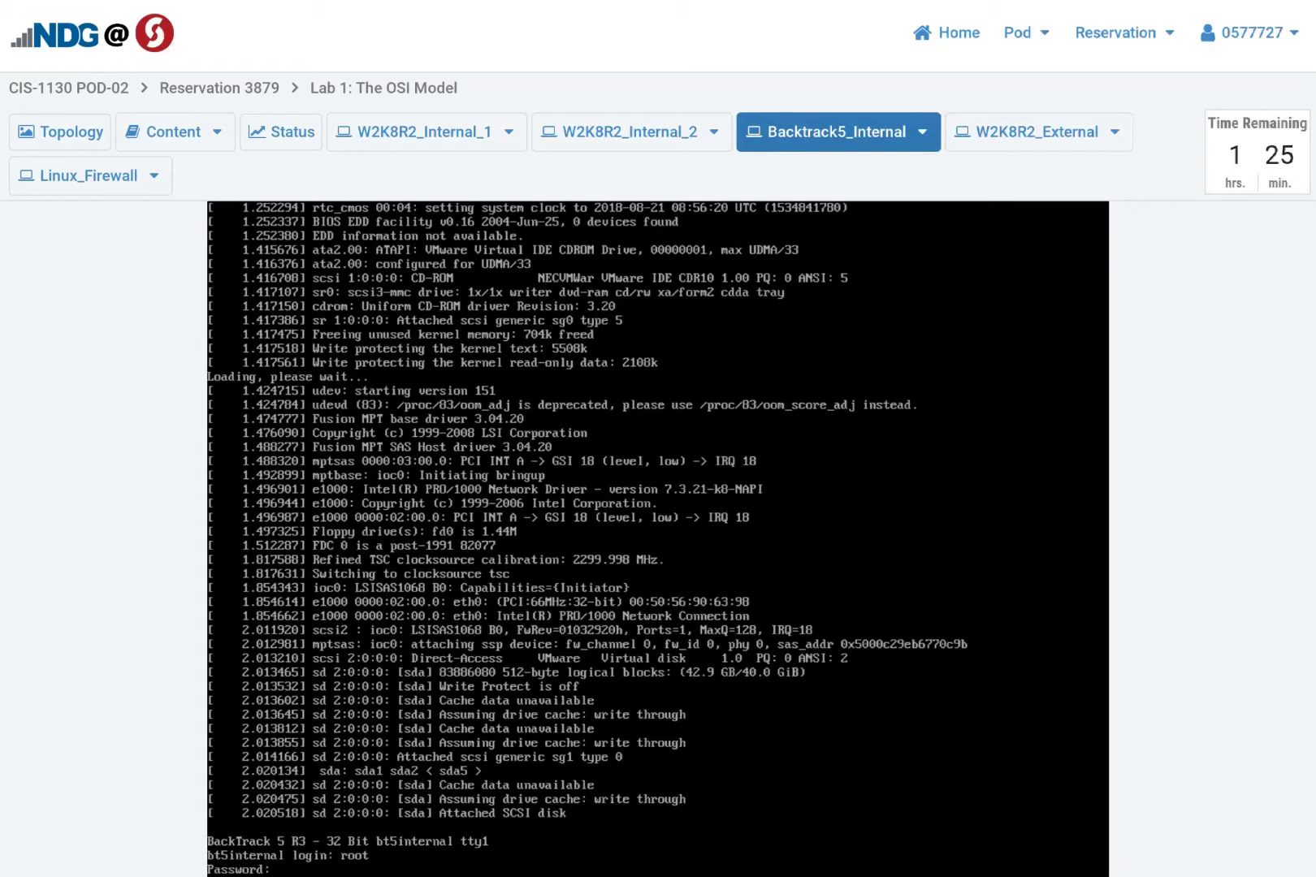
key("Return")
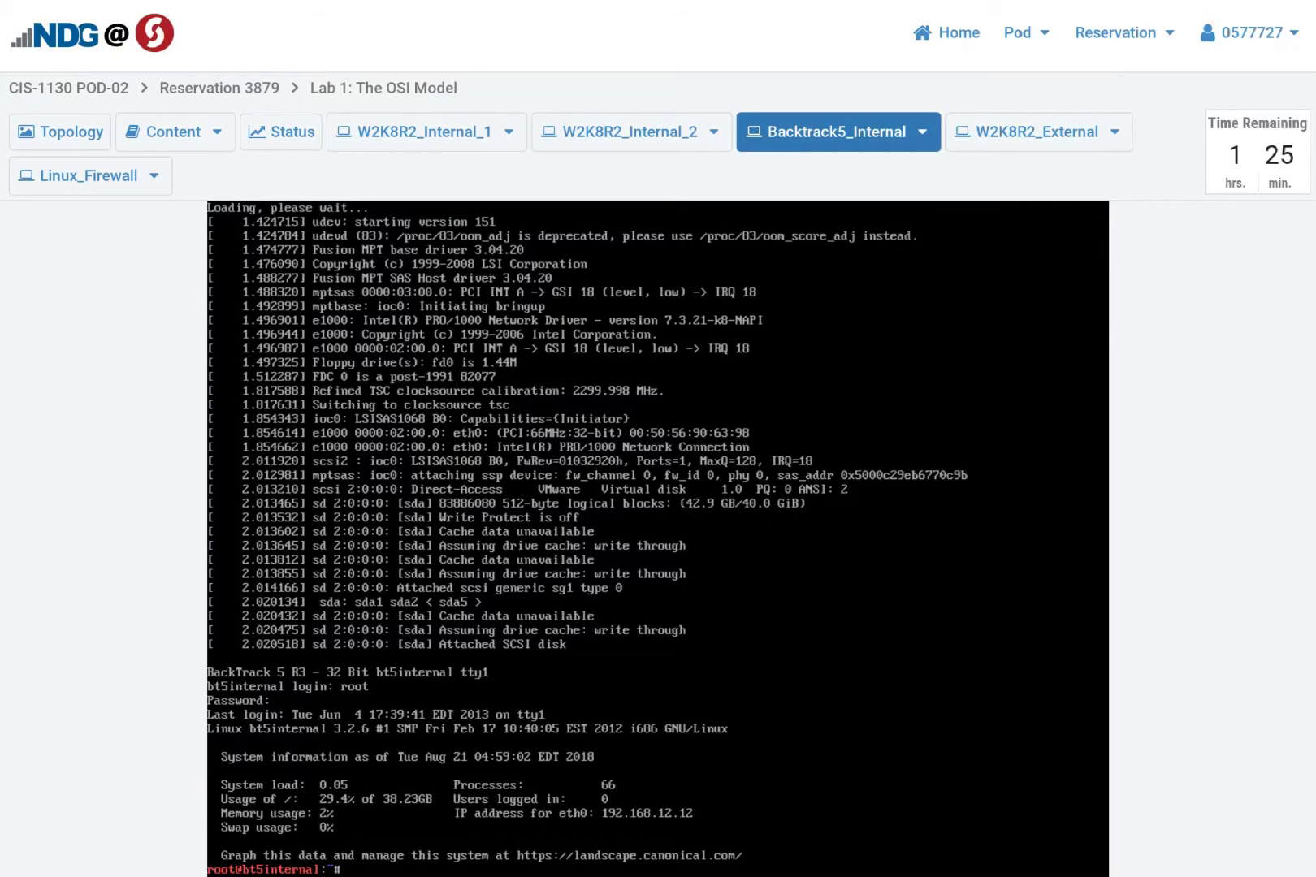
Run startx to launch the BackTrack 5 R3 graphical desktop
type("sra")
key("BackSpace")
key("BackSpace")
type("tart")
type("x")
key("Return")
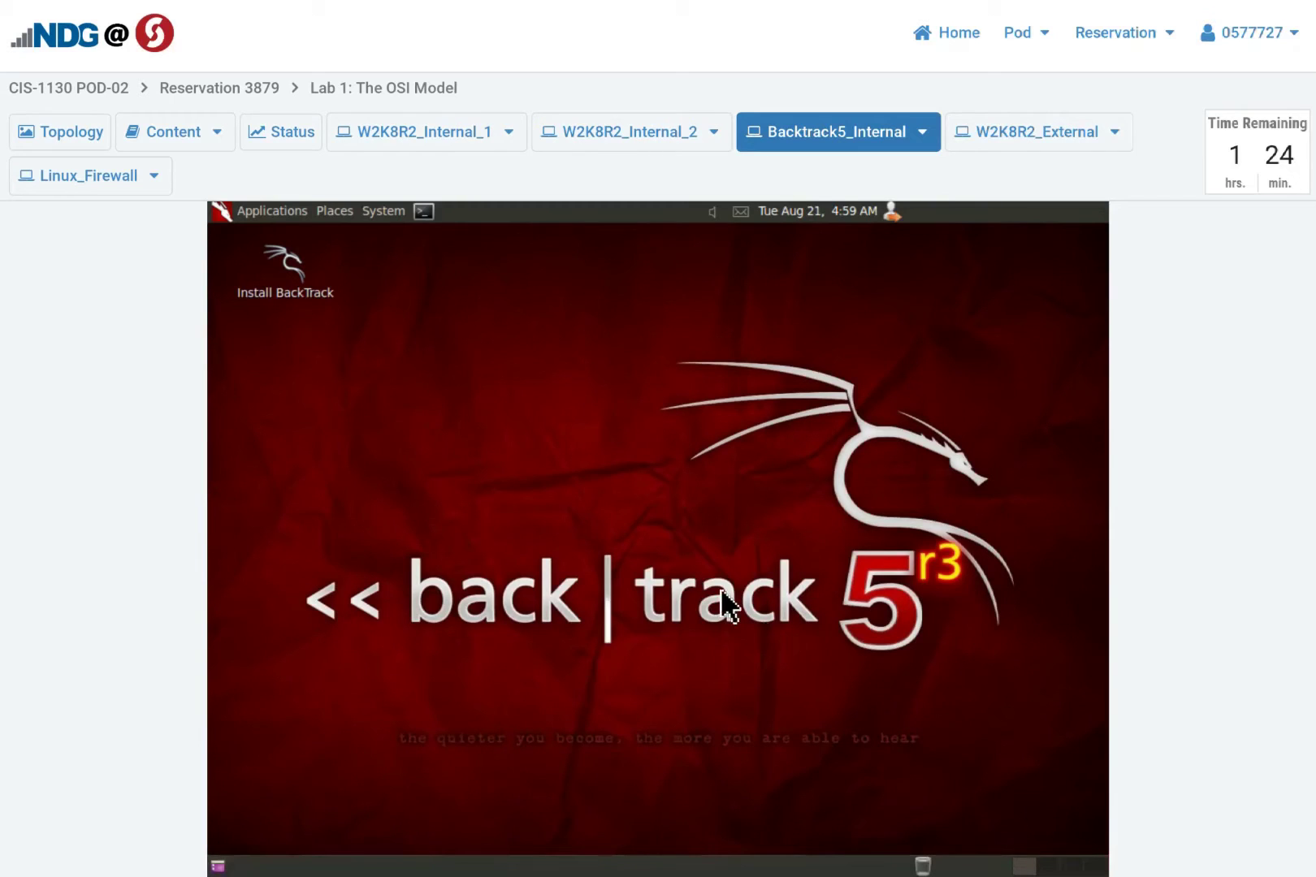
Return to the W2K8R2_Internal_1 console, close Server Manager, and show the Reservation menu
left_click(386, 140)
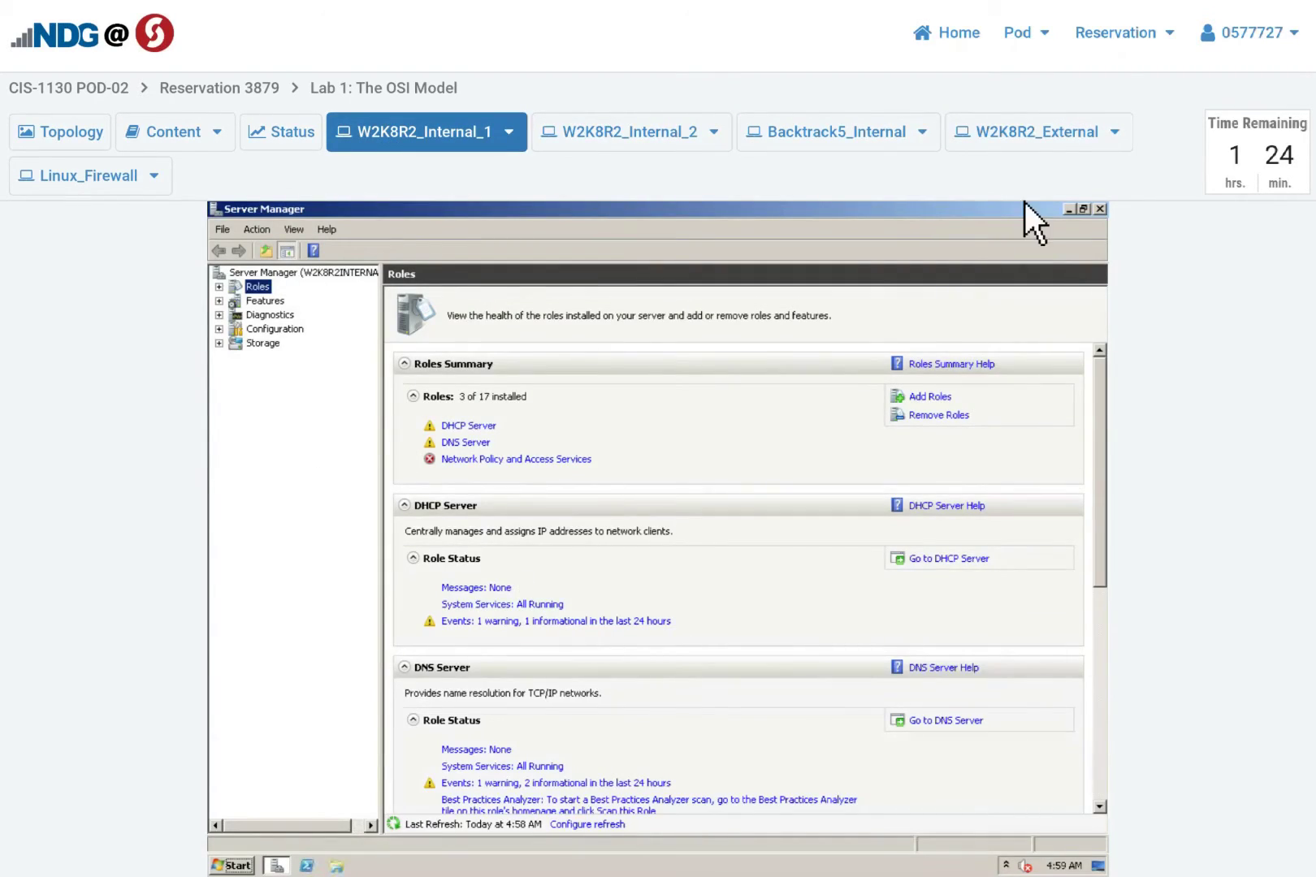
left_click(1101, 210)
left_click(1100, 210)
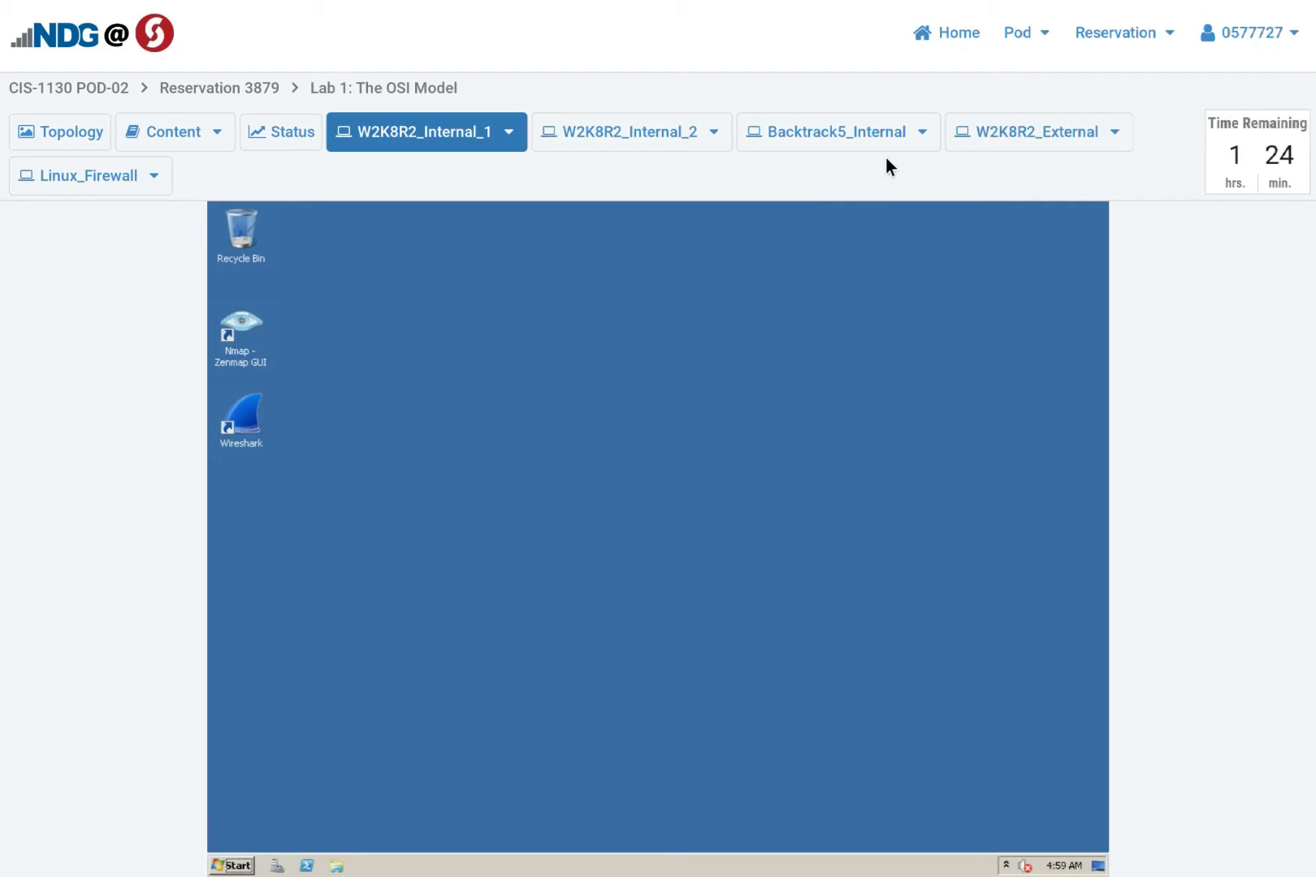
left_click(1117, 34)
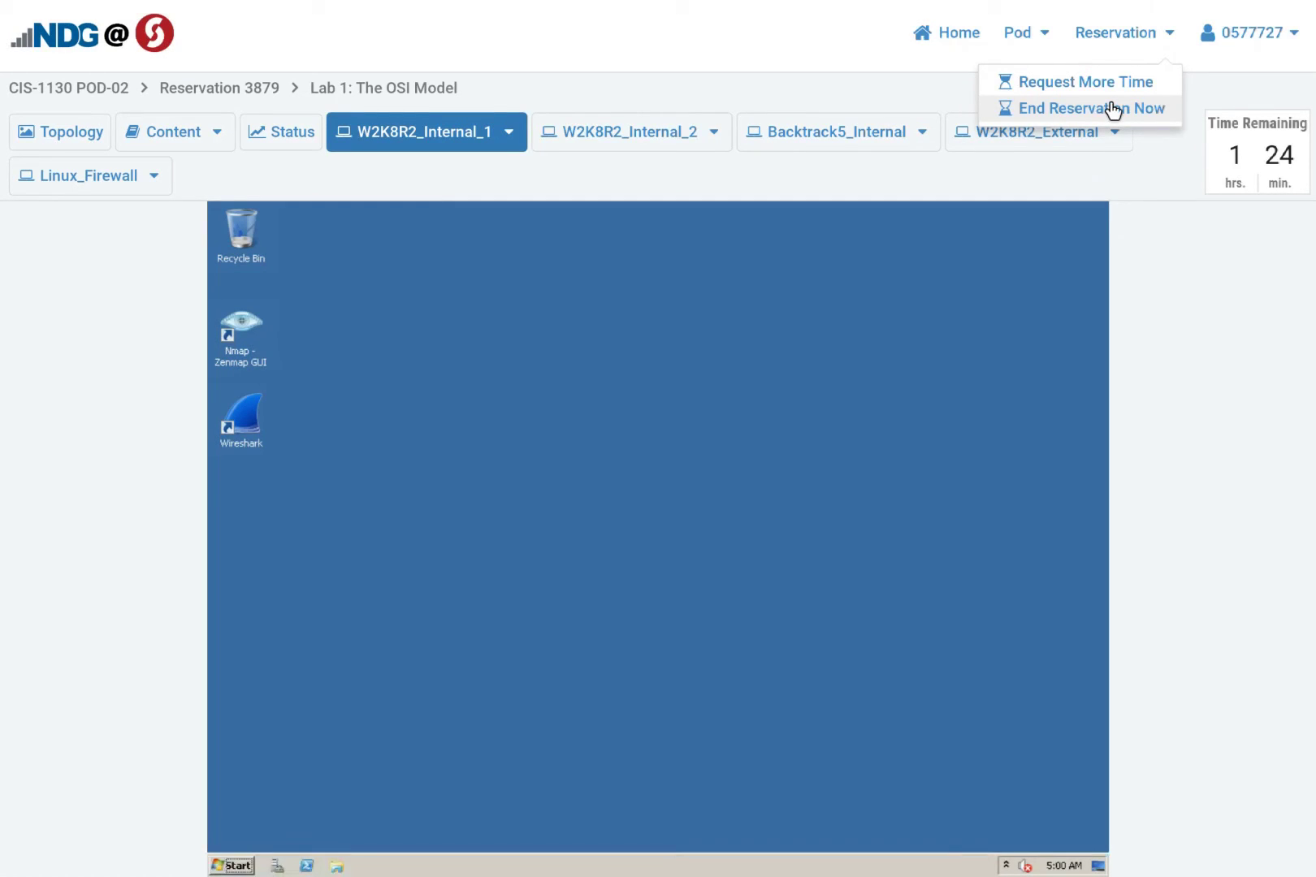
End reservation 3879 now, confirm it, and acknowledge the Reservation Ended notice
left_click(1061, 110)
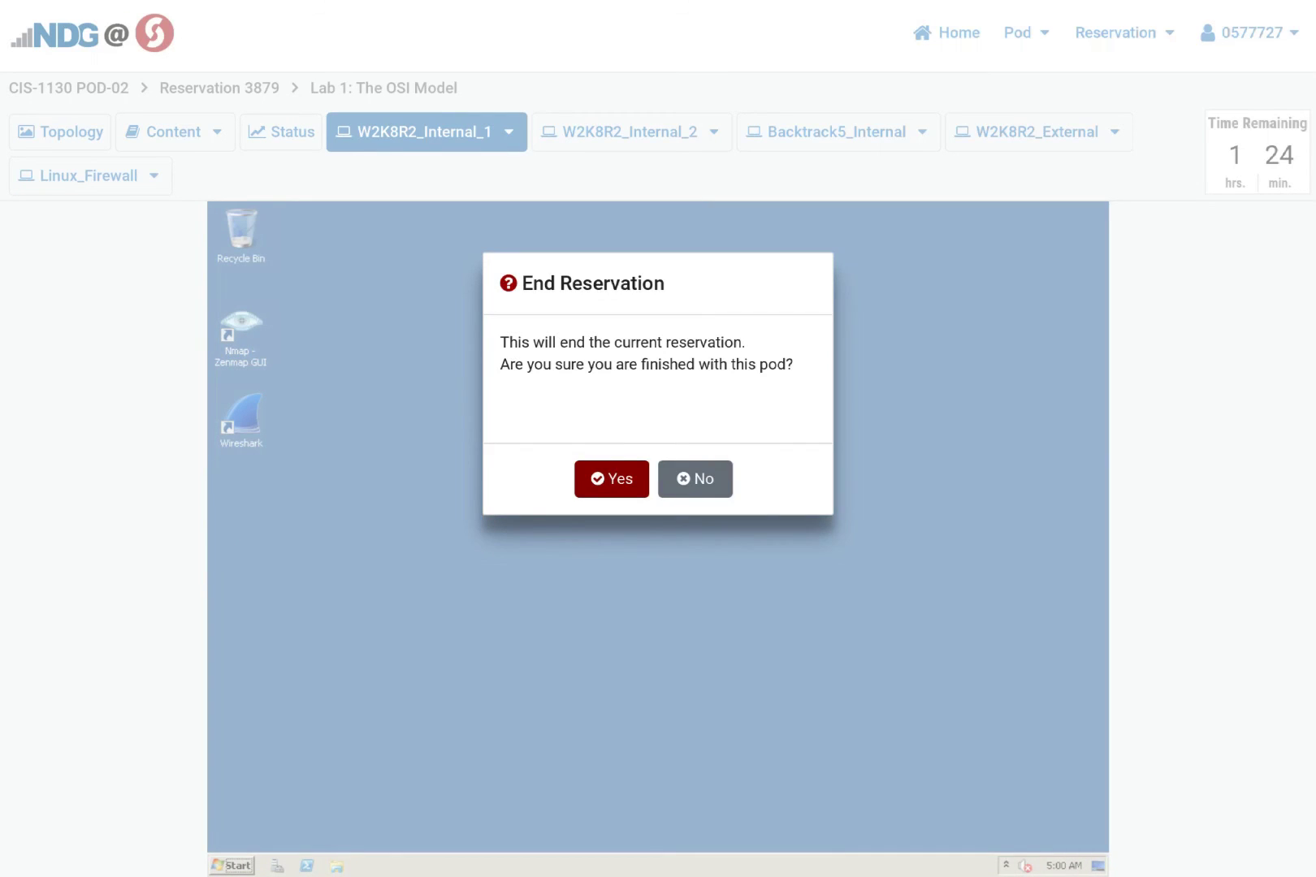
left_click(597, 478)
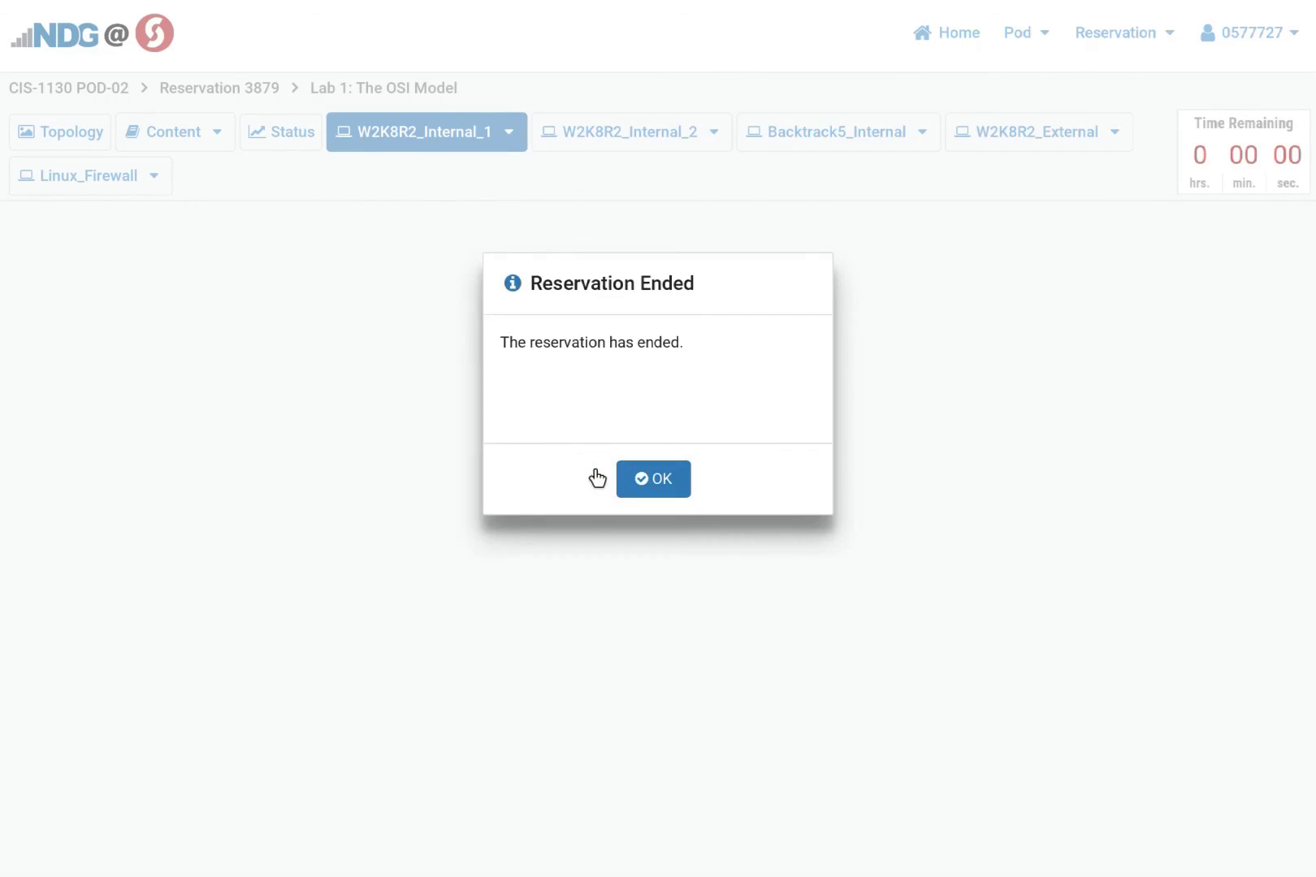
left_click(633, 480)
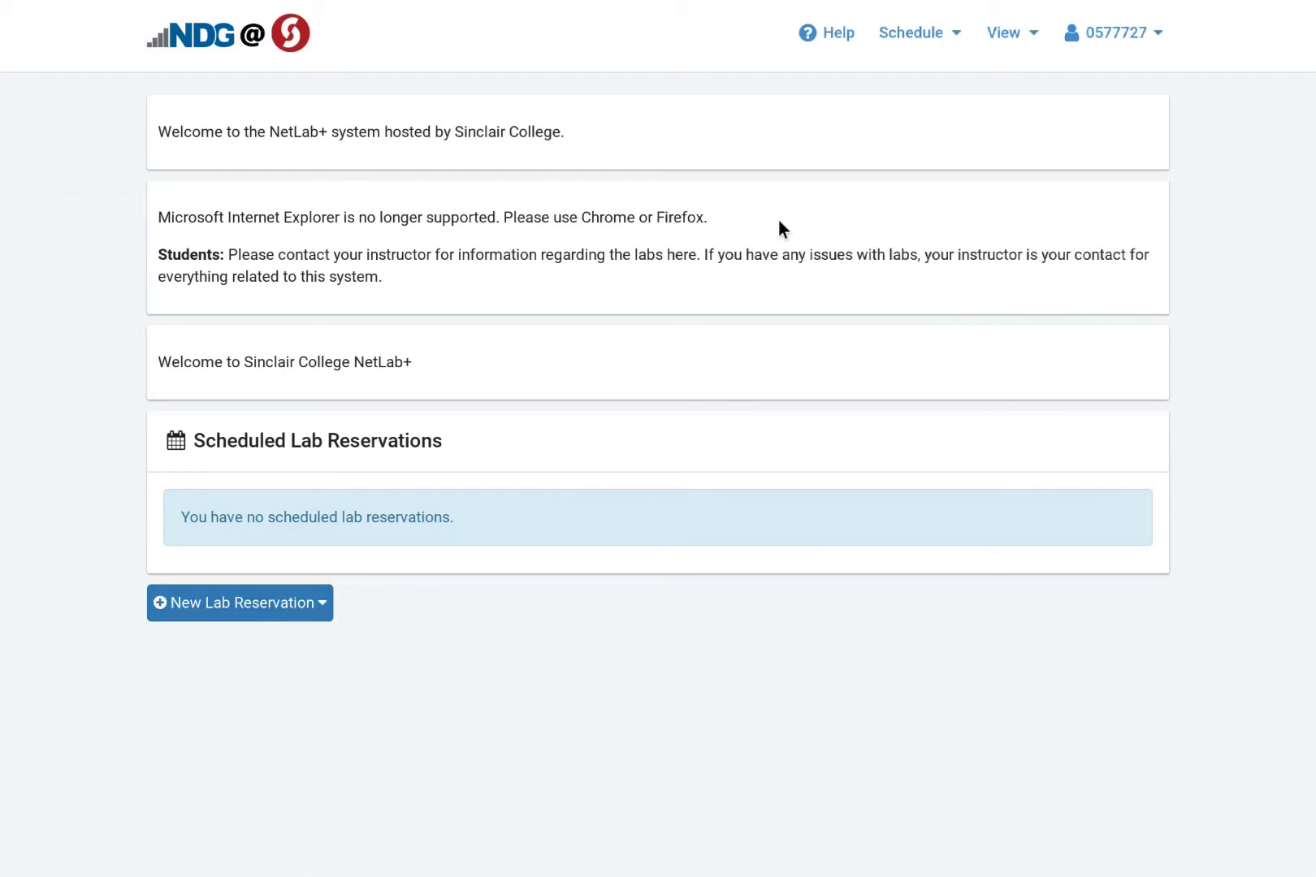
Log out of NETLAB+ from the top-right account menu
left_click(1110, 34)
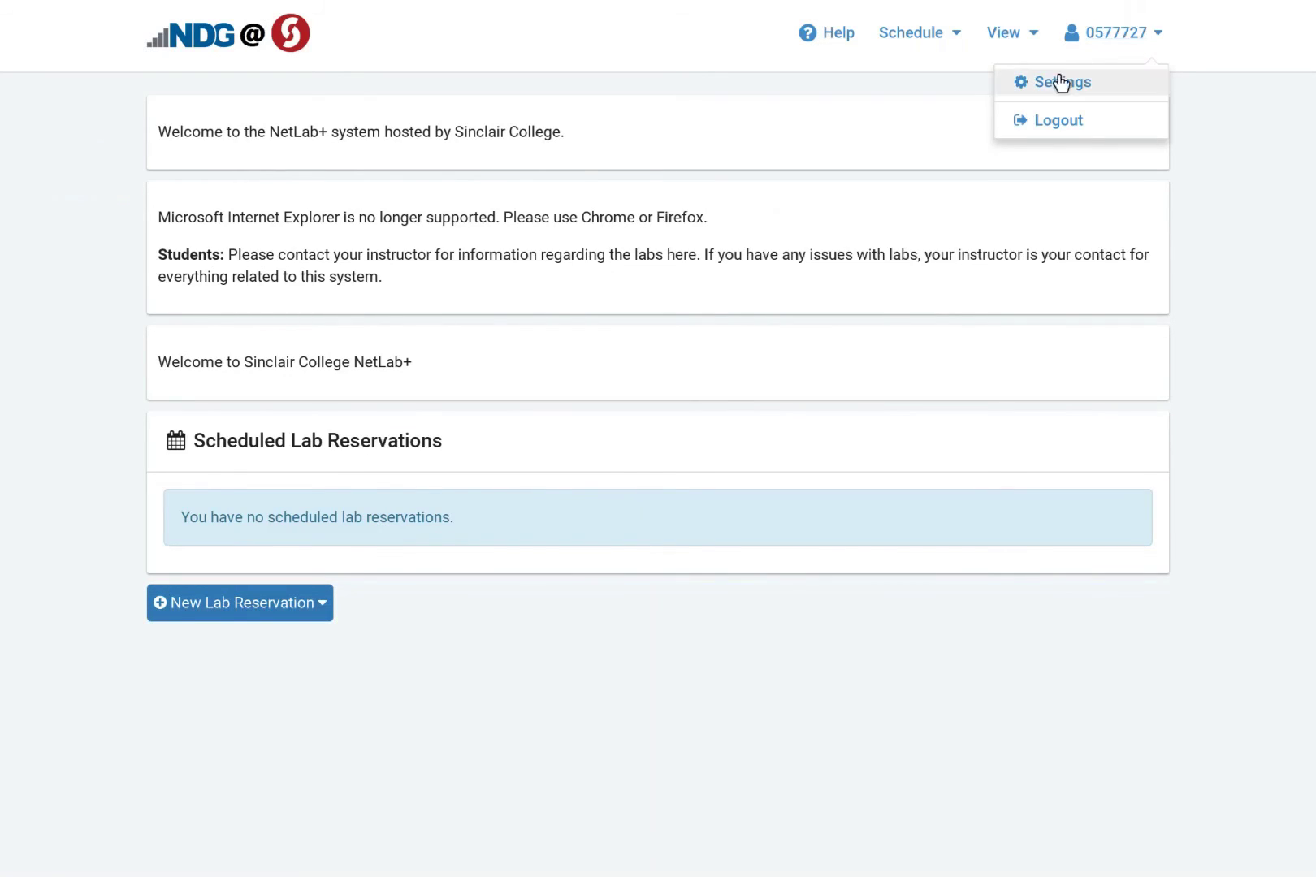
left_click(1054, 123)
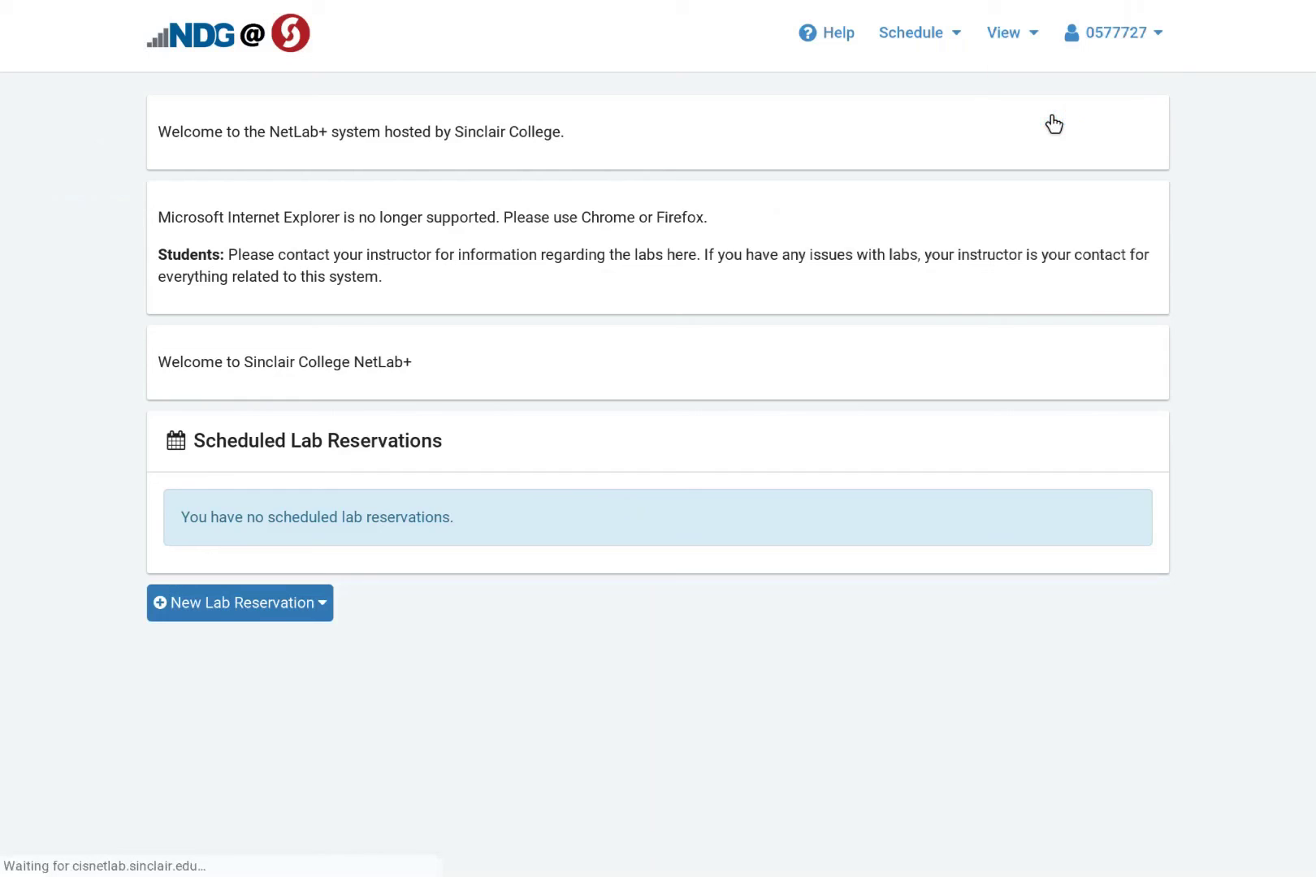